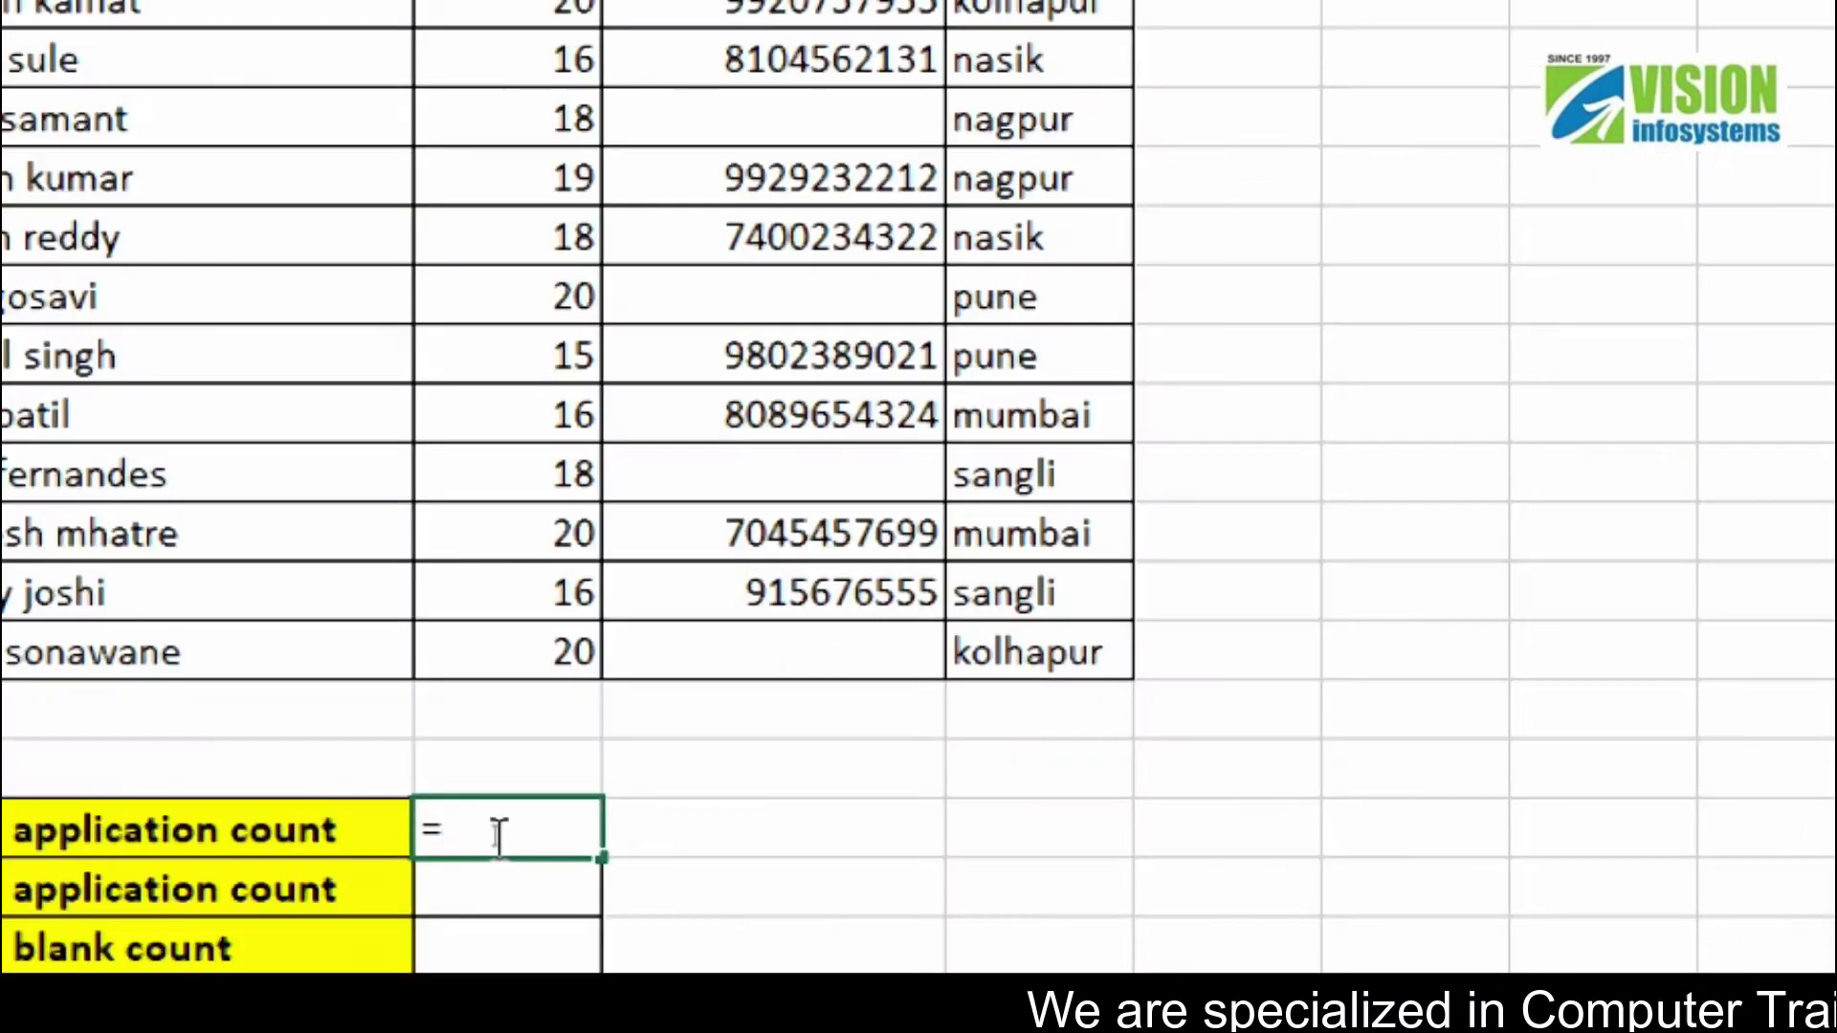
- Complete the COUNT formula in C19 to count the Age values in C2:C16, and review the entered formula
text(count()
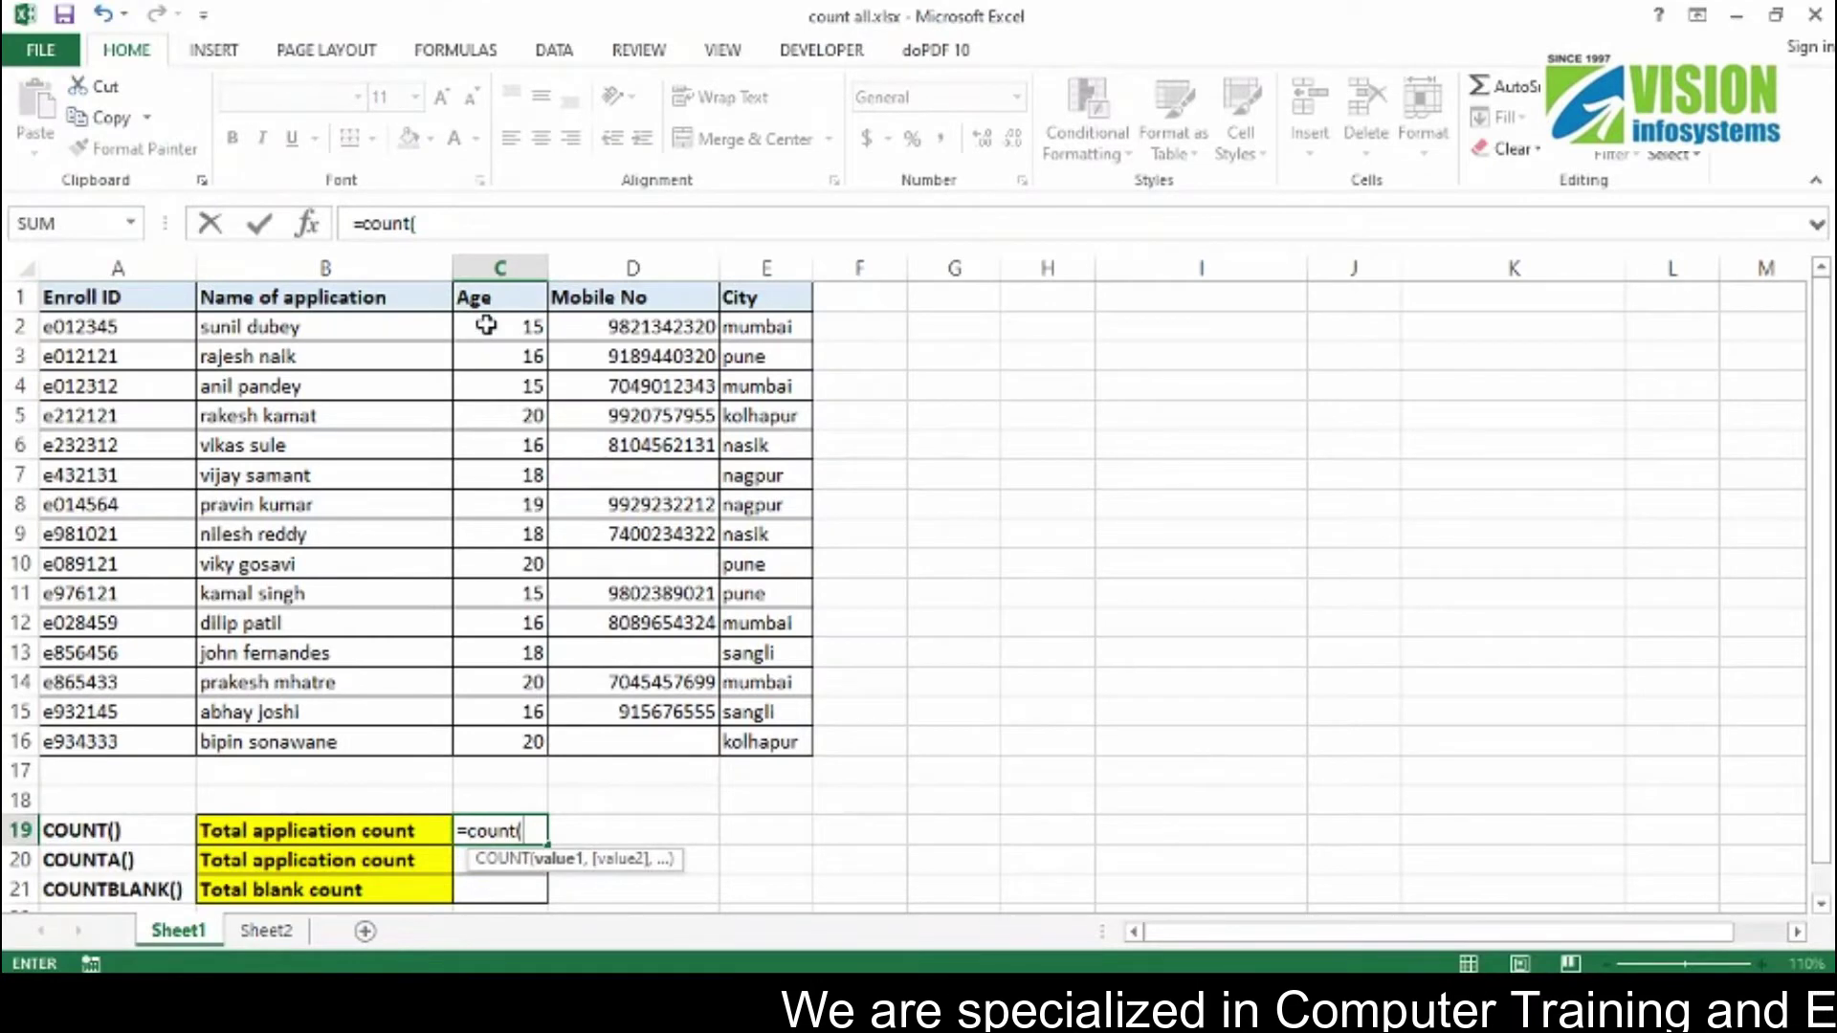
drag(486, 326, 494, 731)
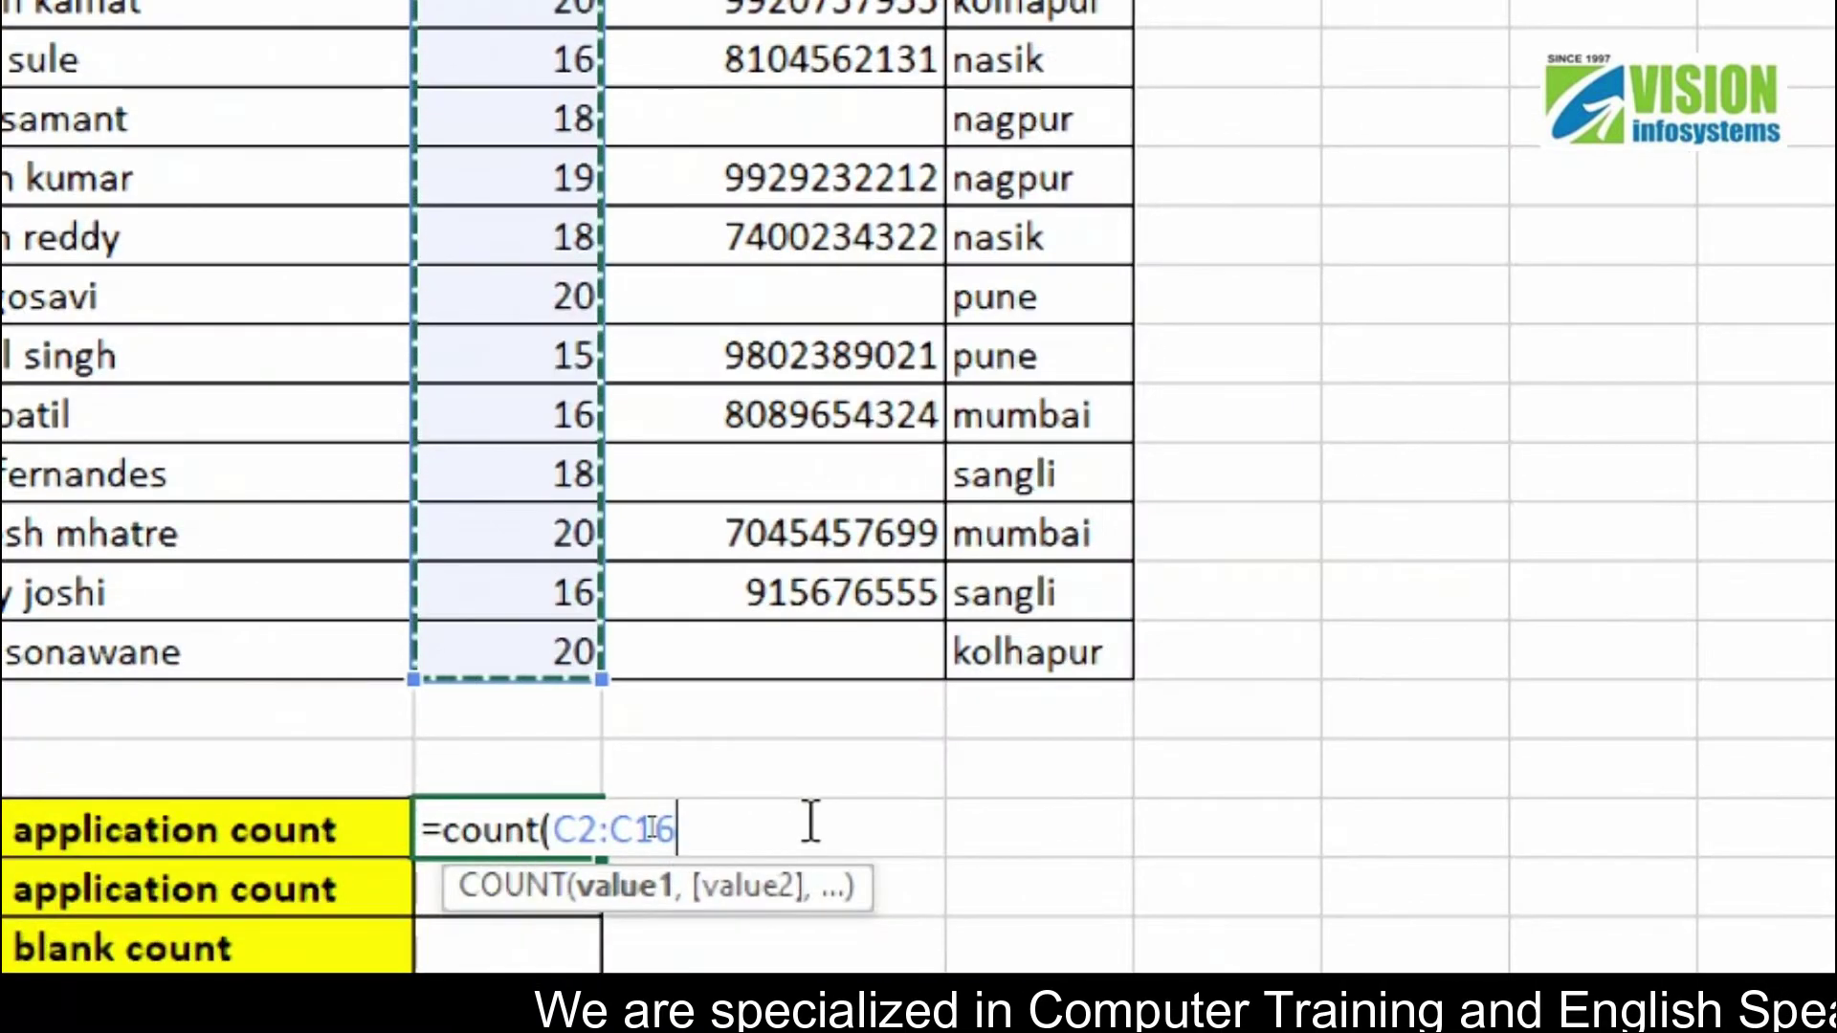
text())
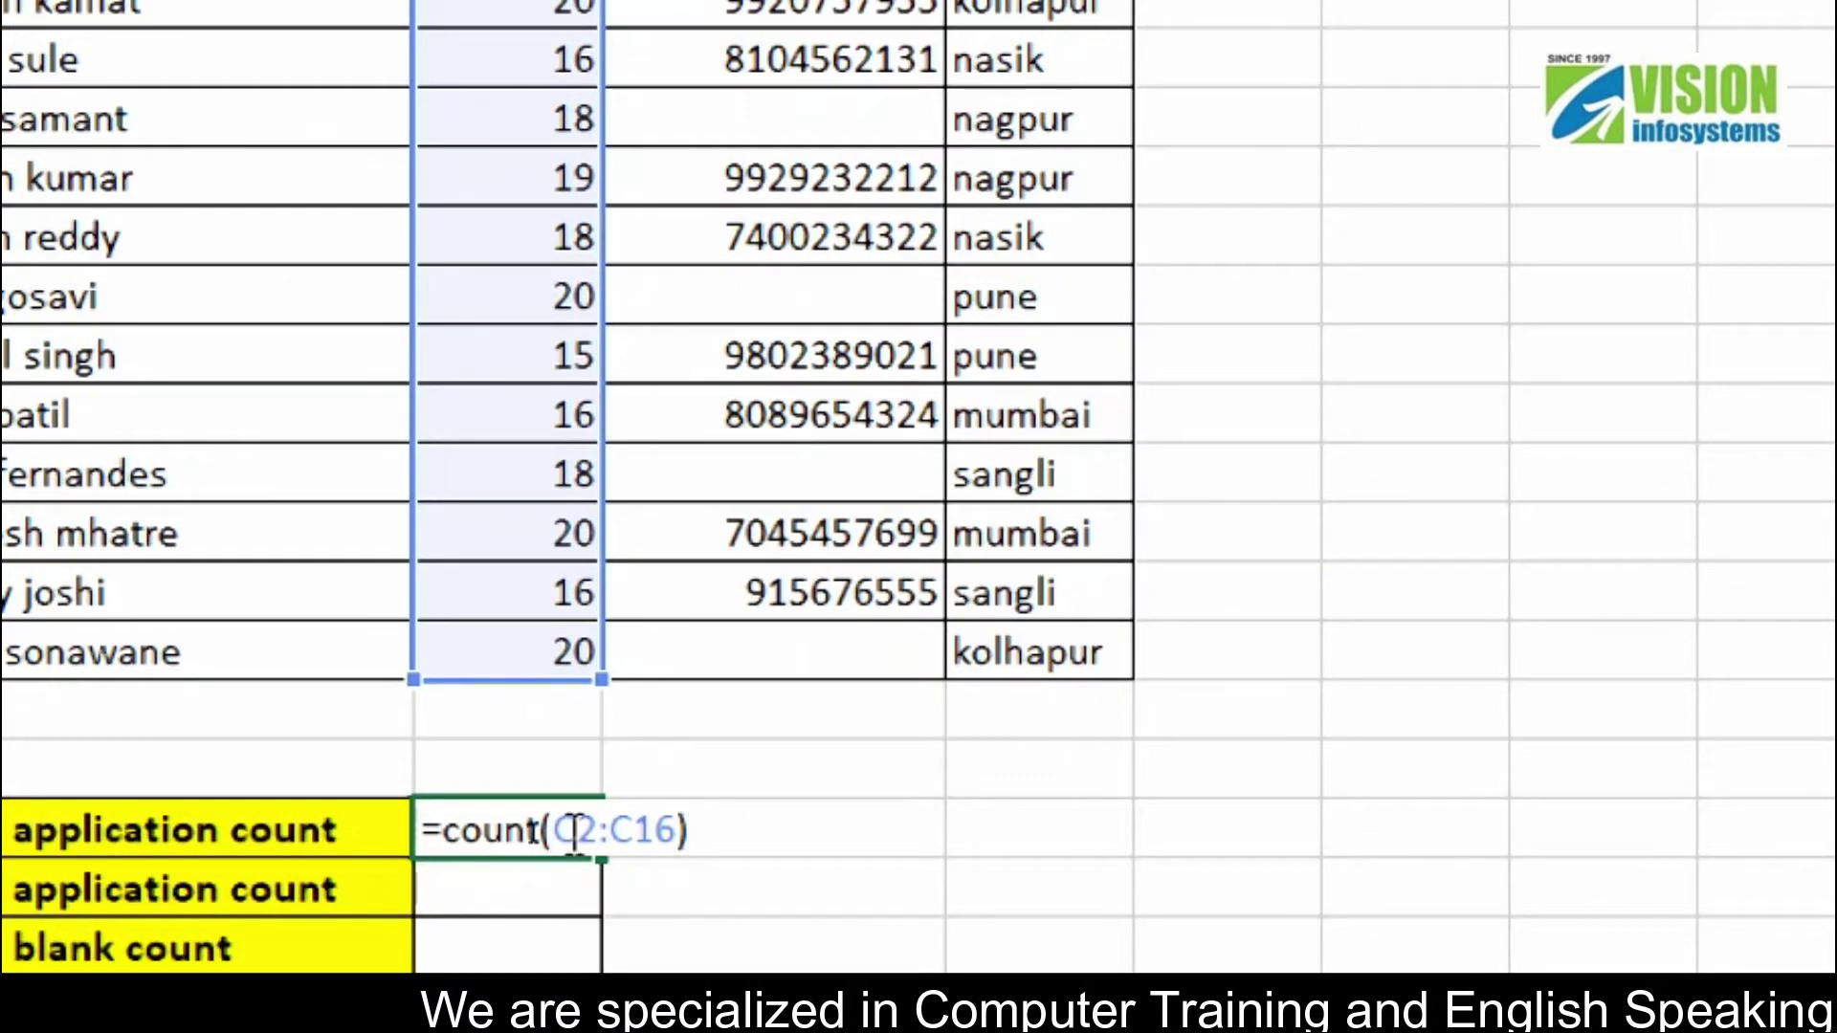
key(Return)
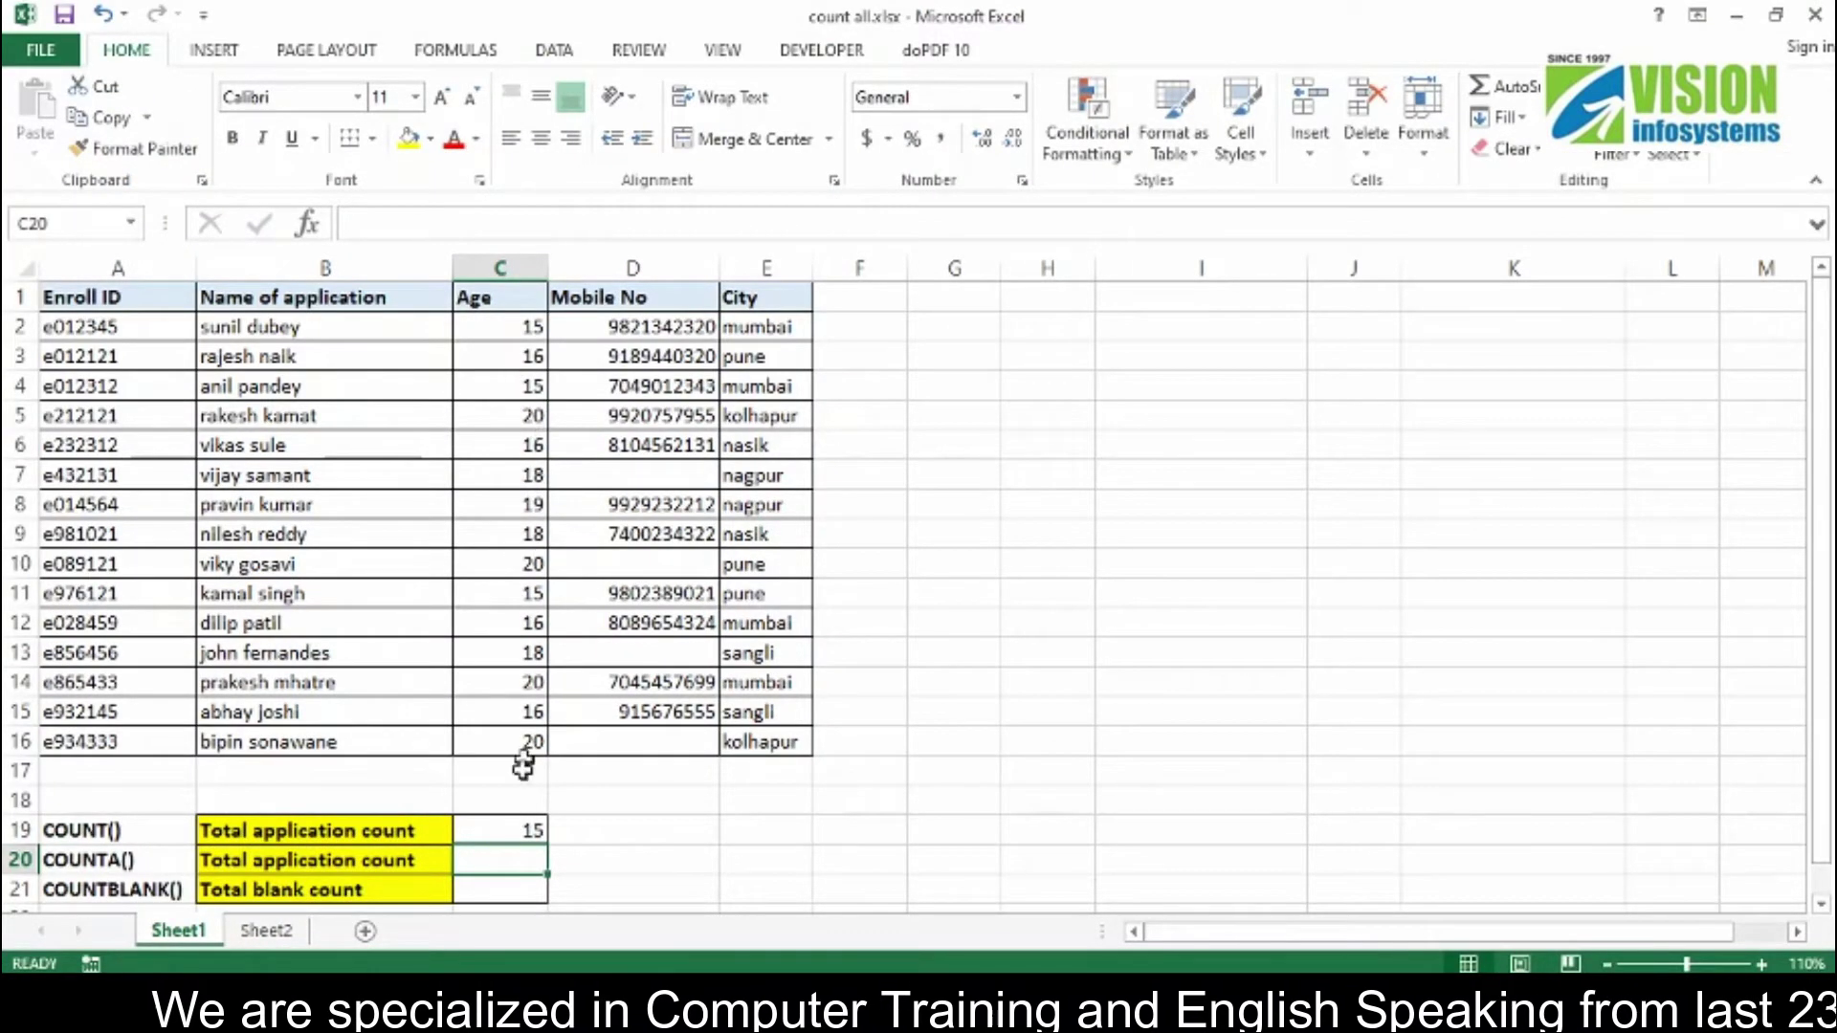
double_click(509, 830)
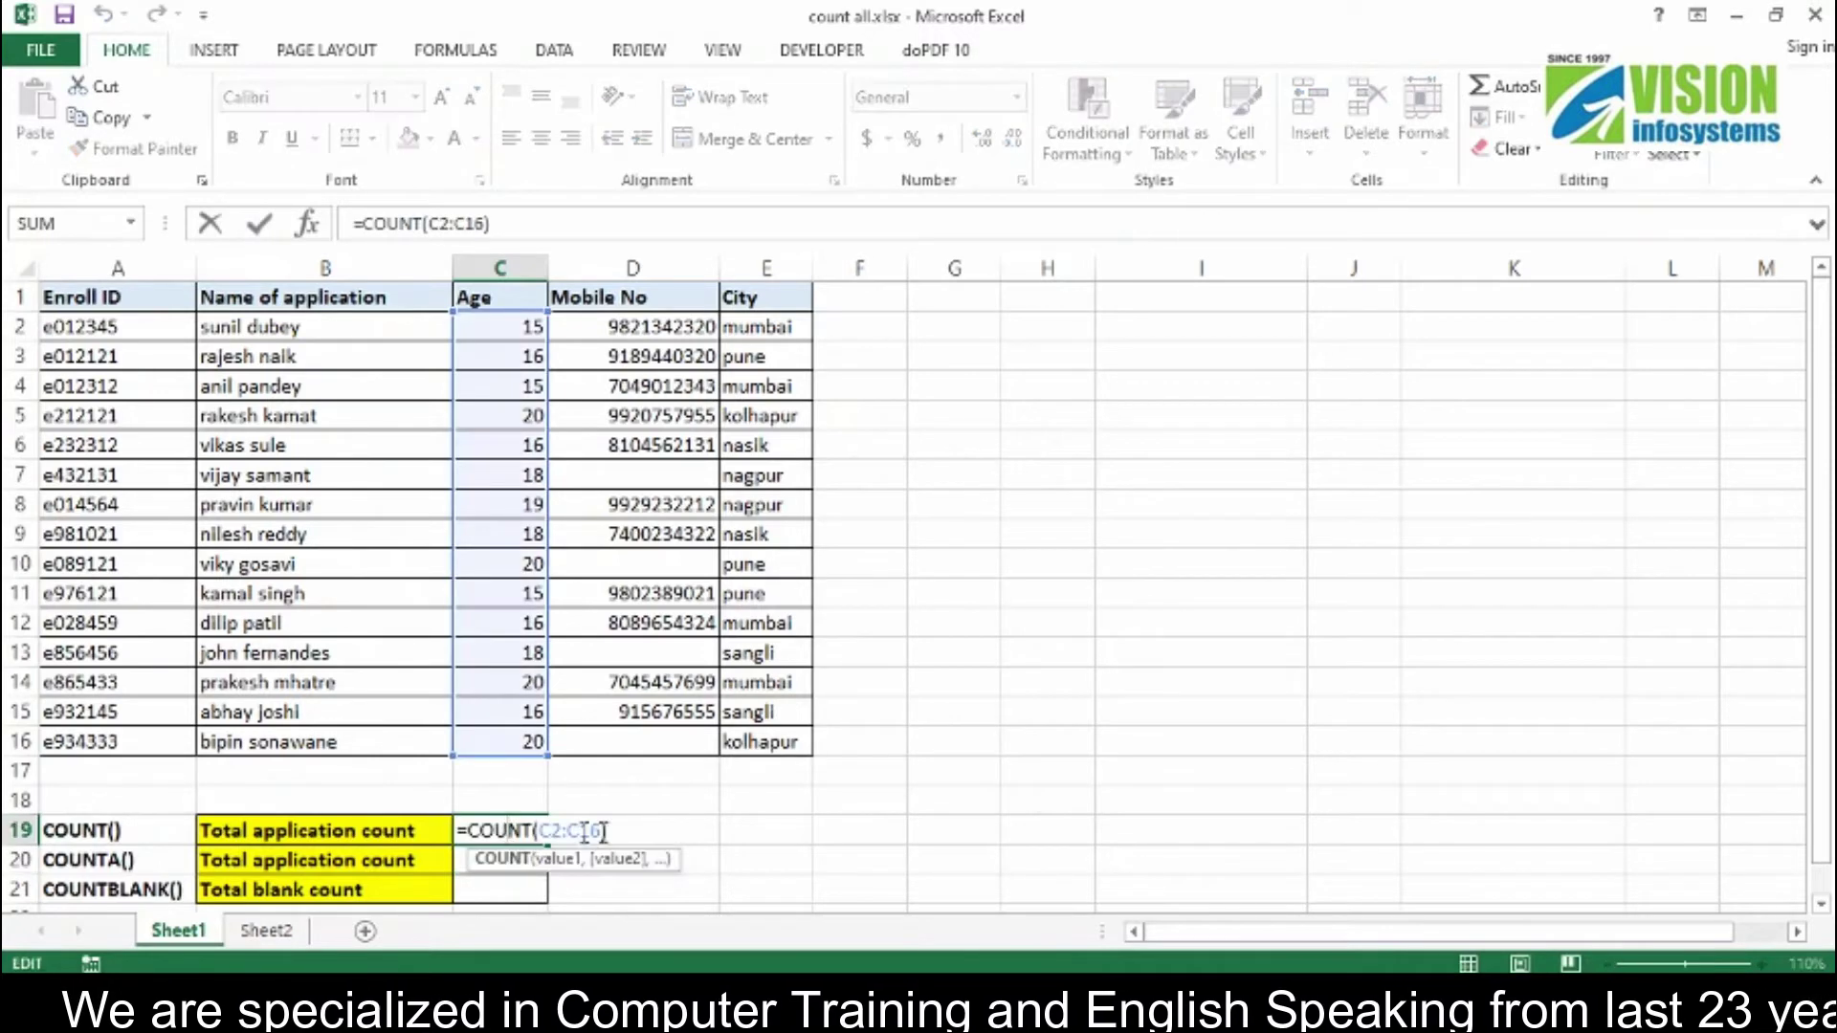
click(724, 833)
click(541, 832)
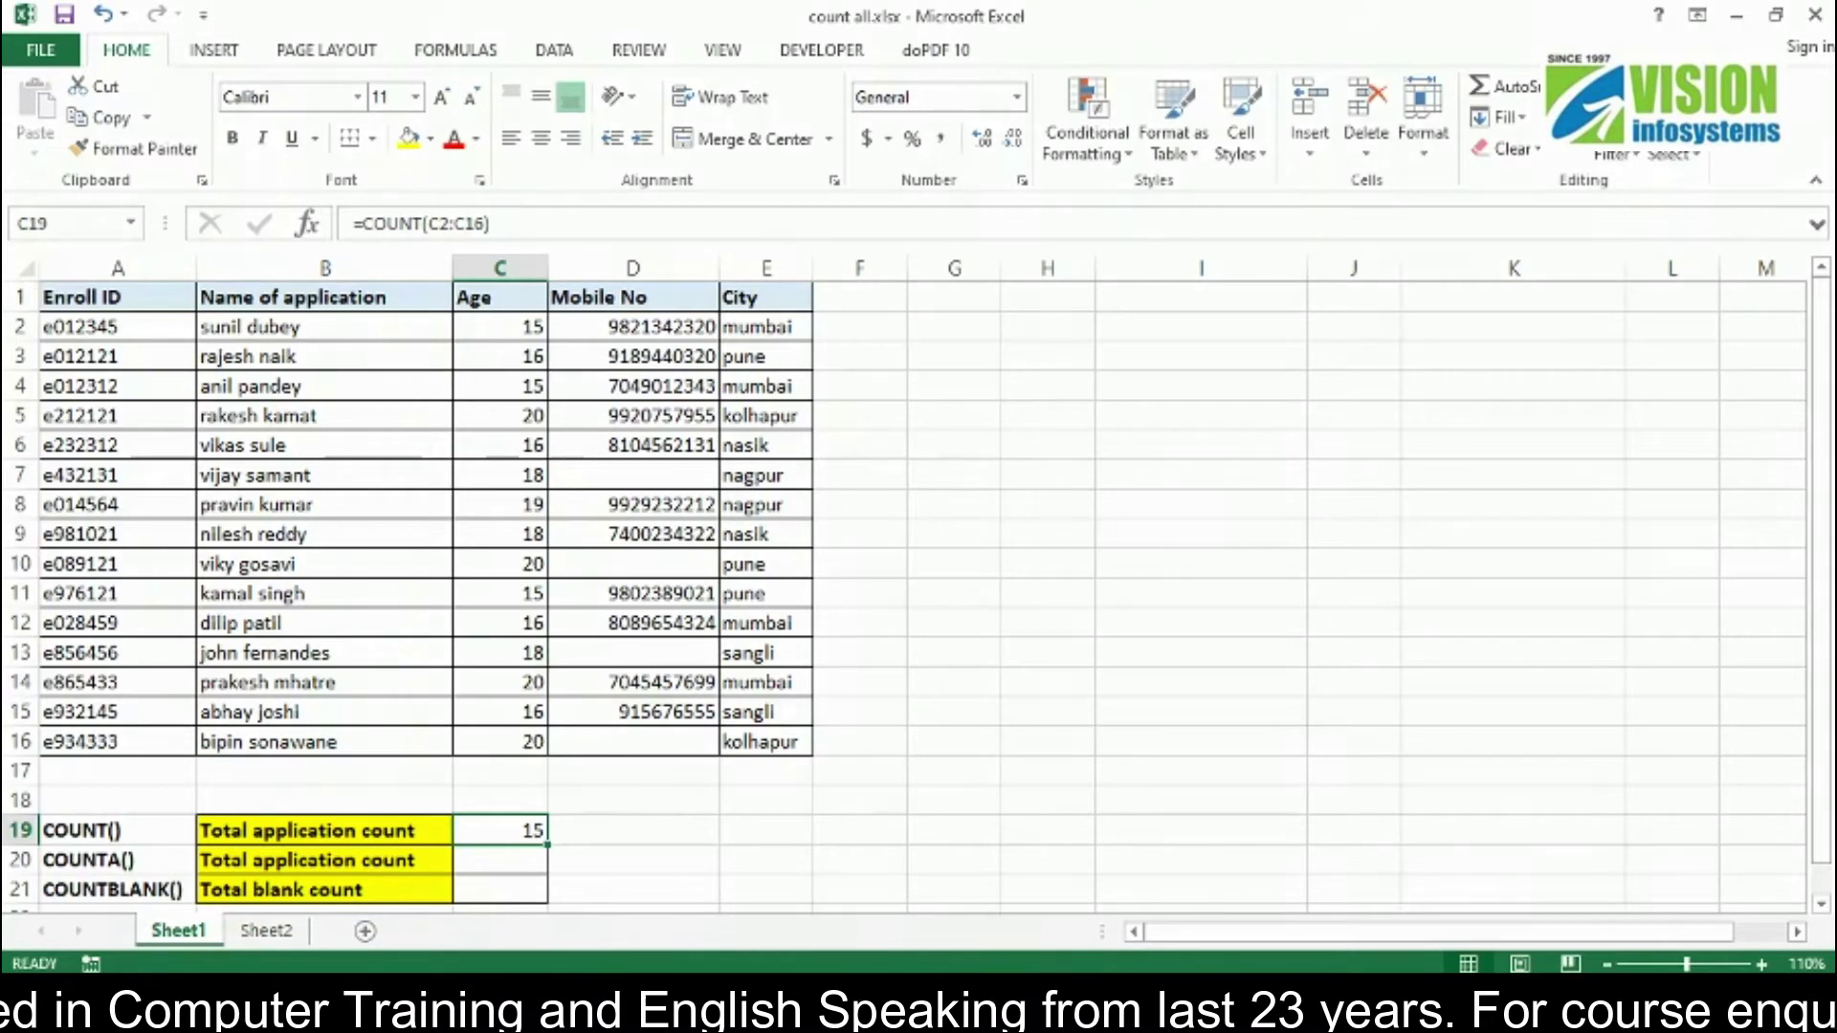
- On Sheet2, enter =COUNT(C2:C16,J2:J13) in C19 to count the Age values of both tables
key(ctrl+Page_Down)
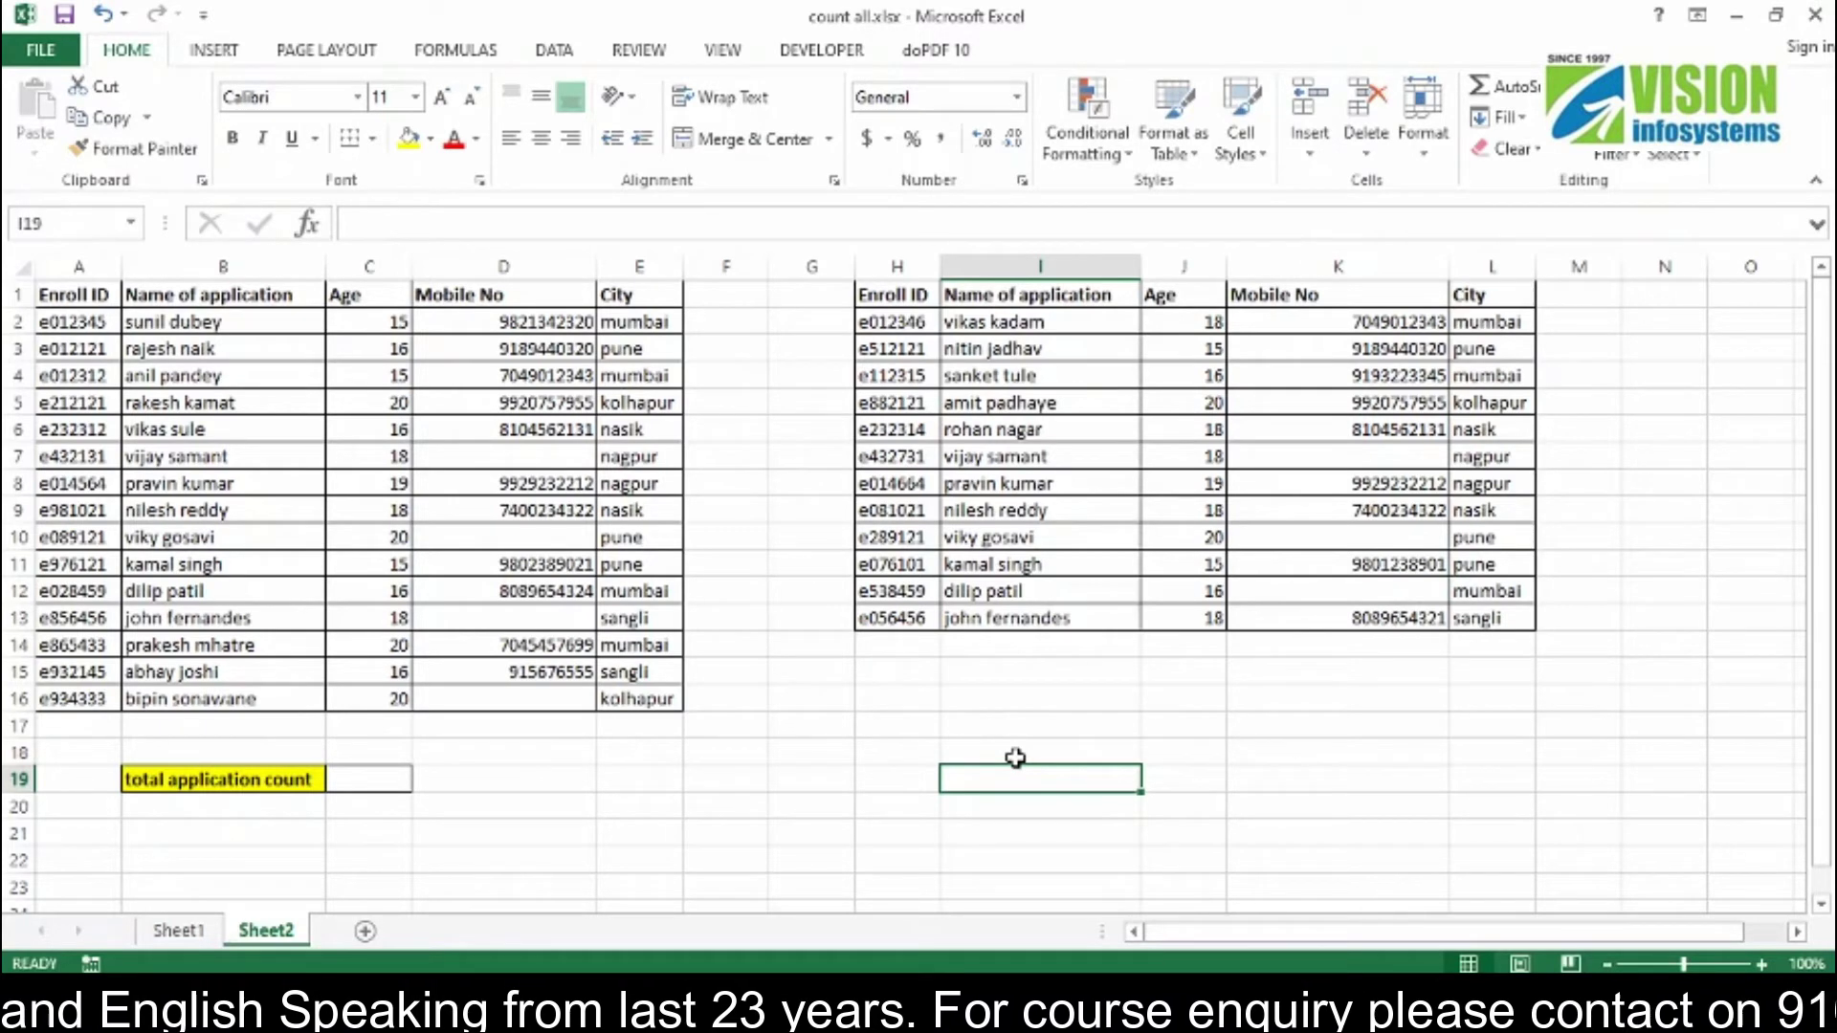
click(368, 778)
text(=count()
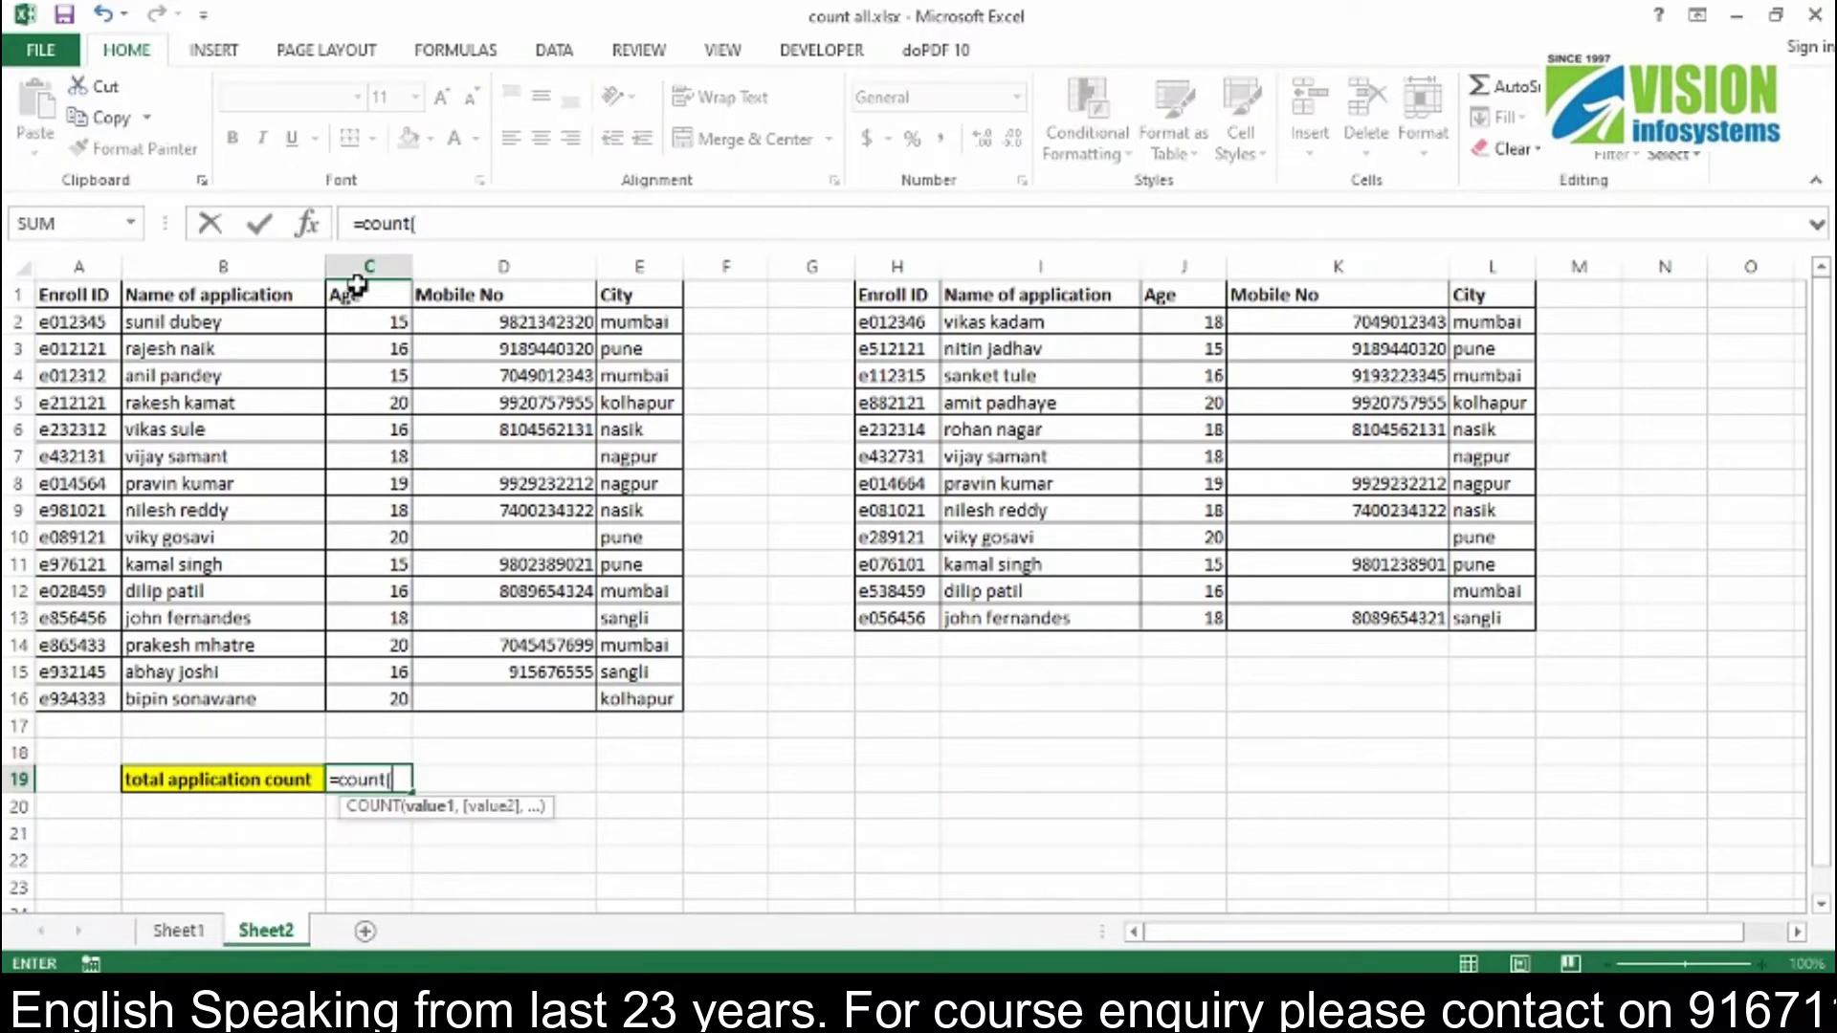
drag(358, 323, 352, 693)
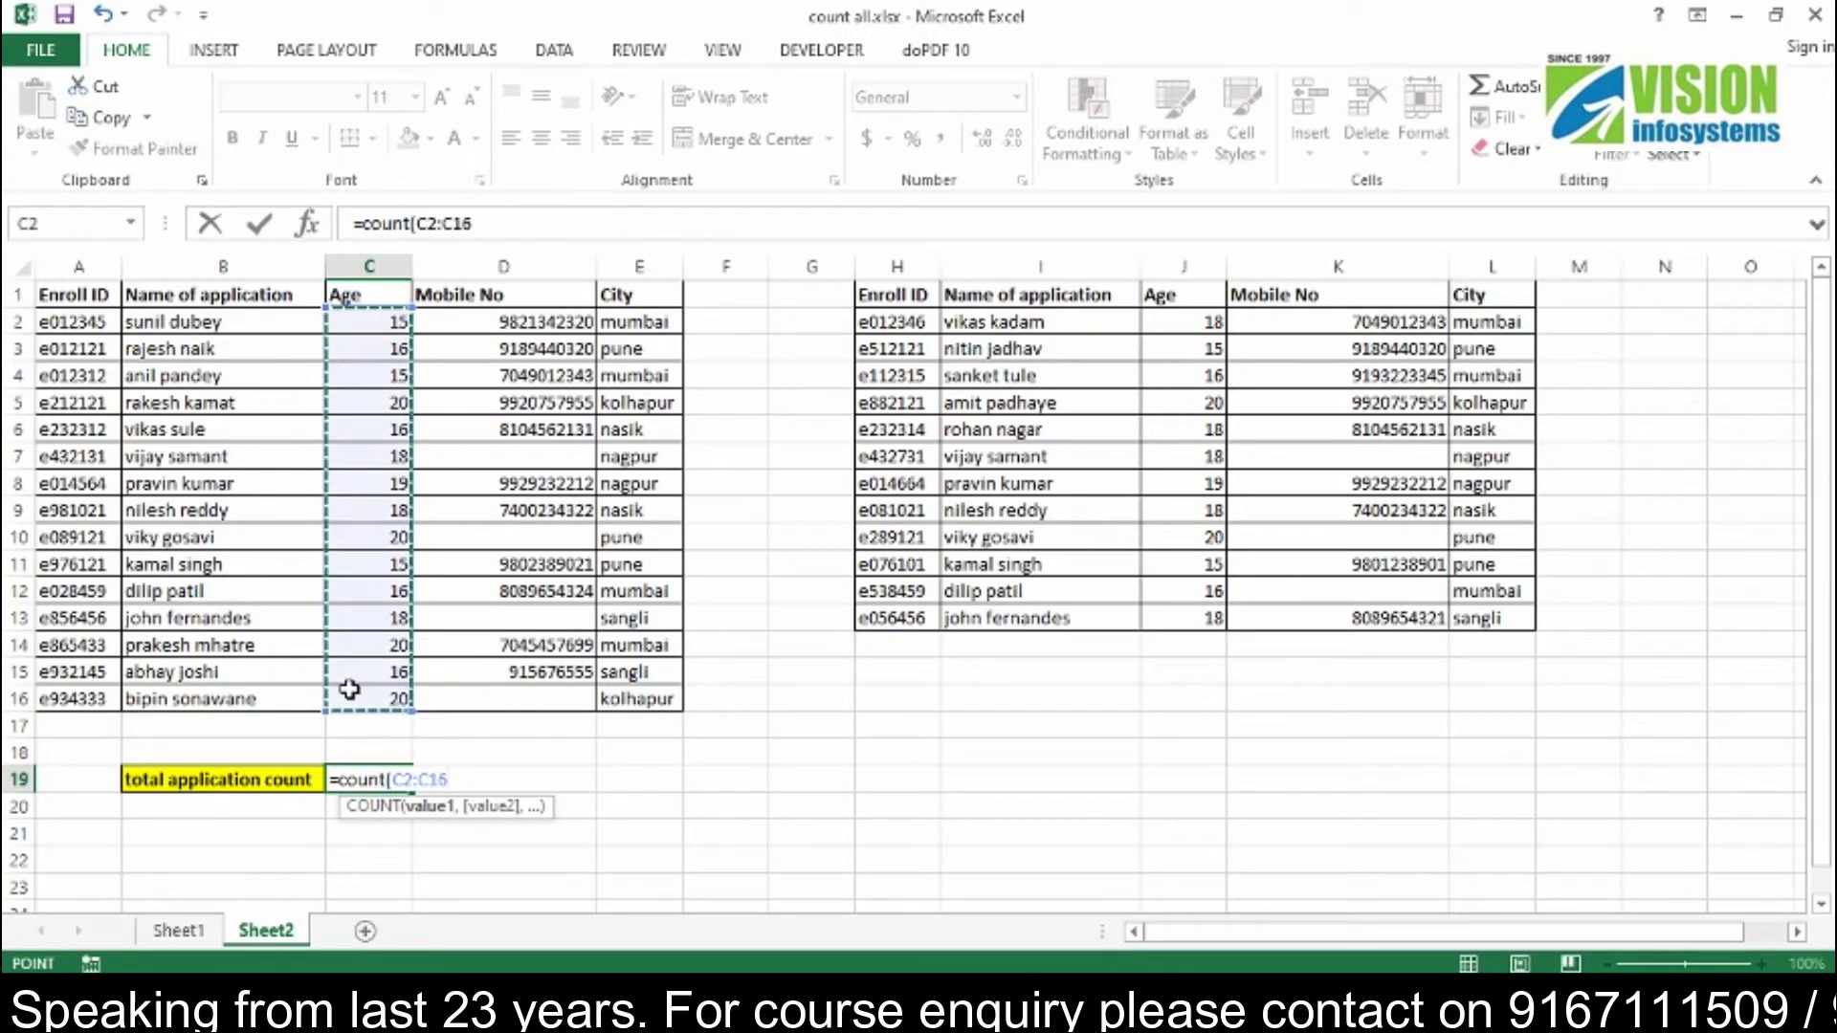
text(,)
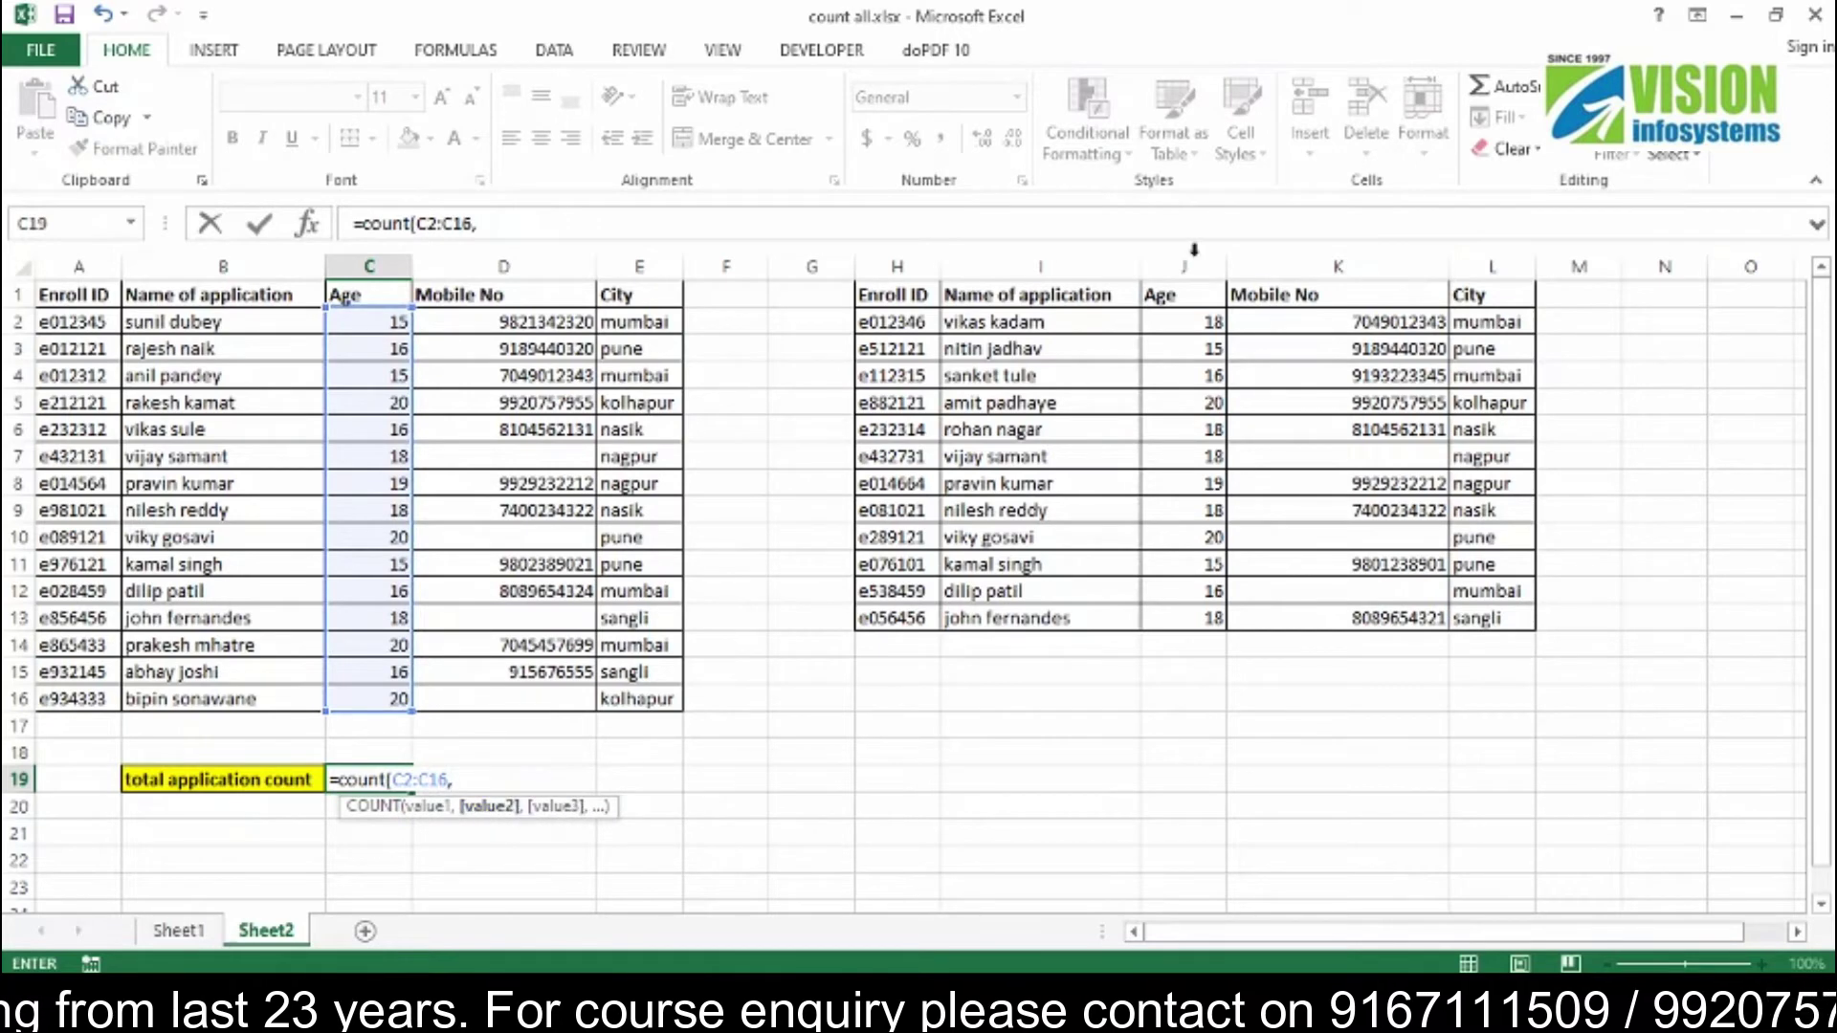
drag(1194, 318, 1208, 609)
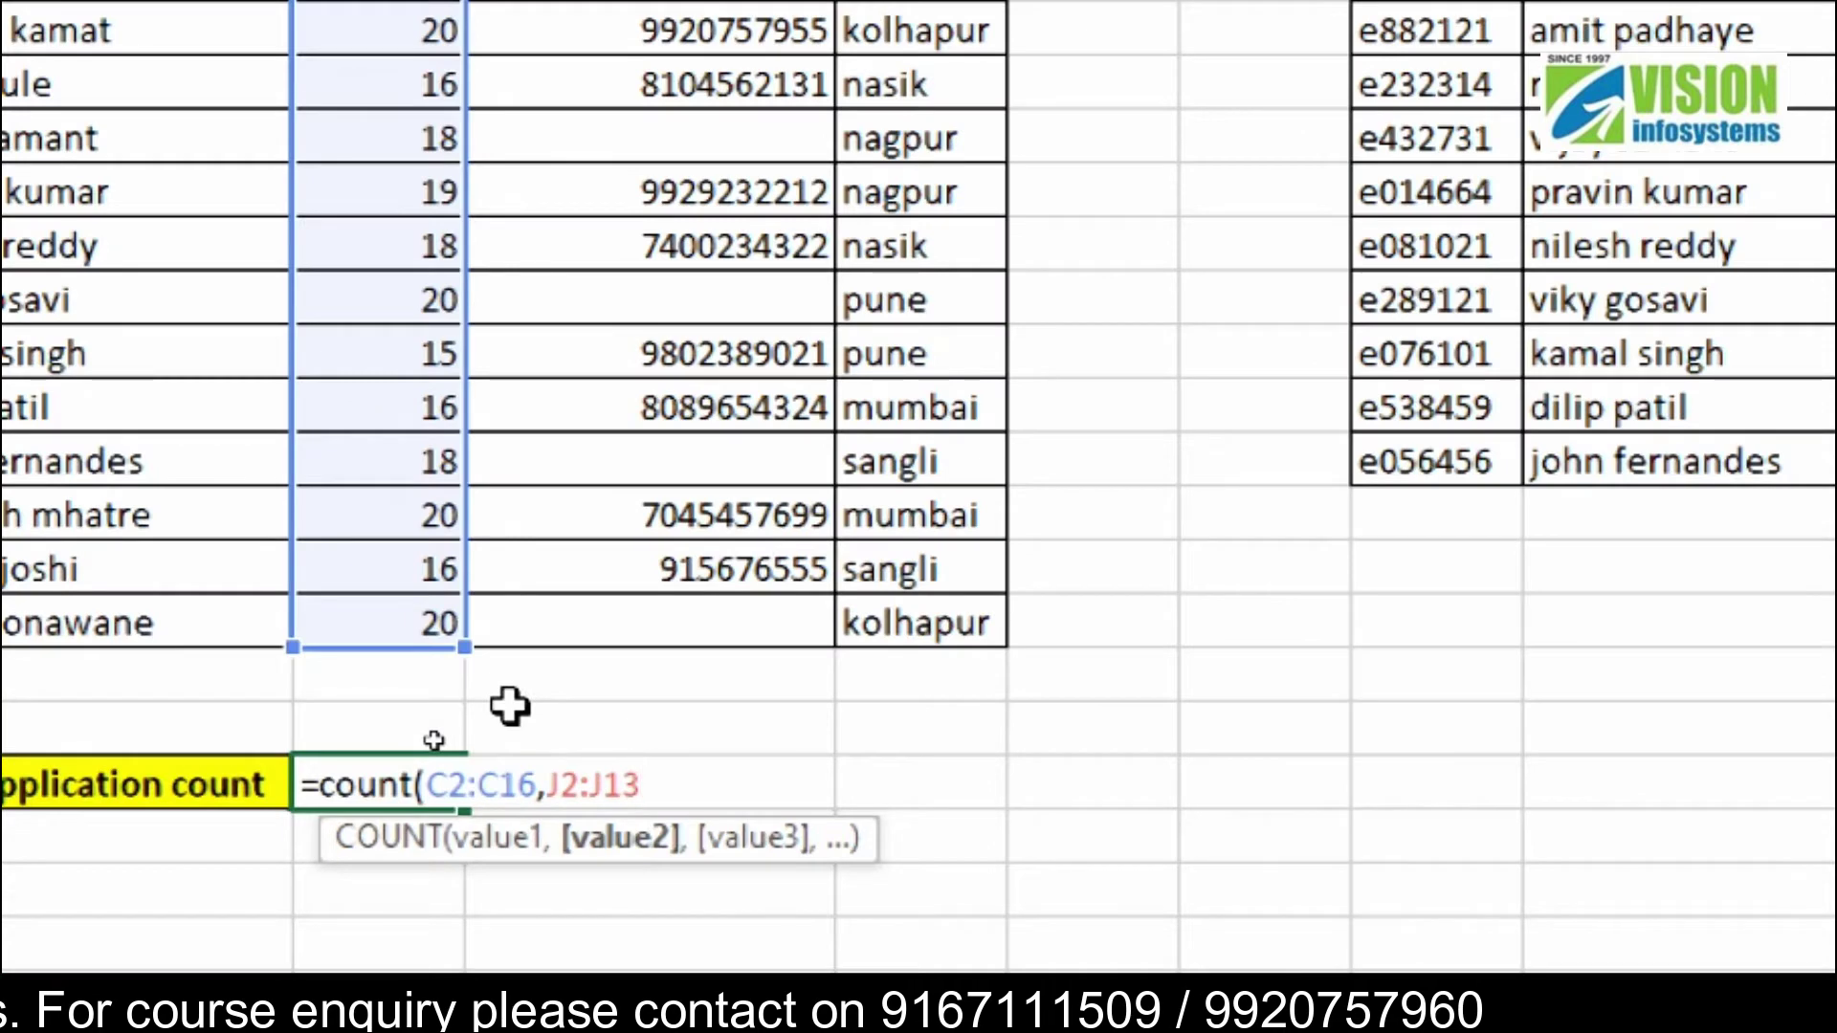
text())
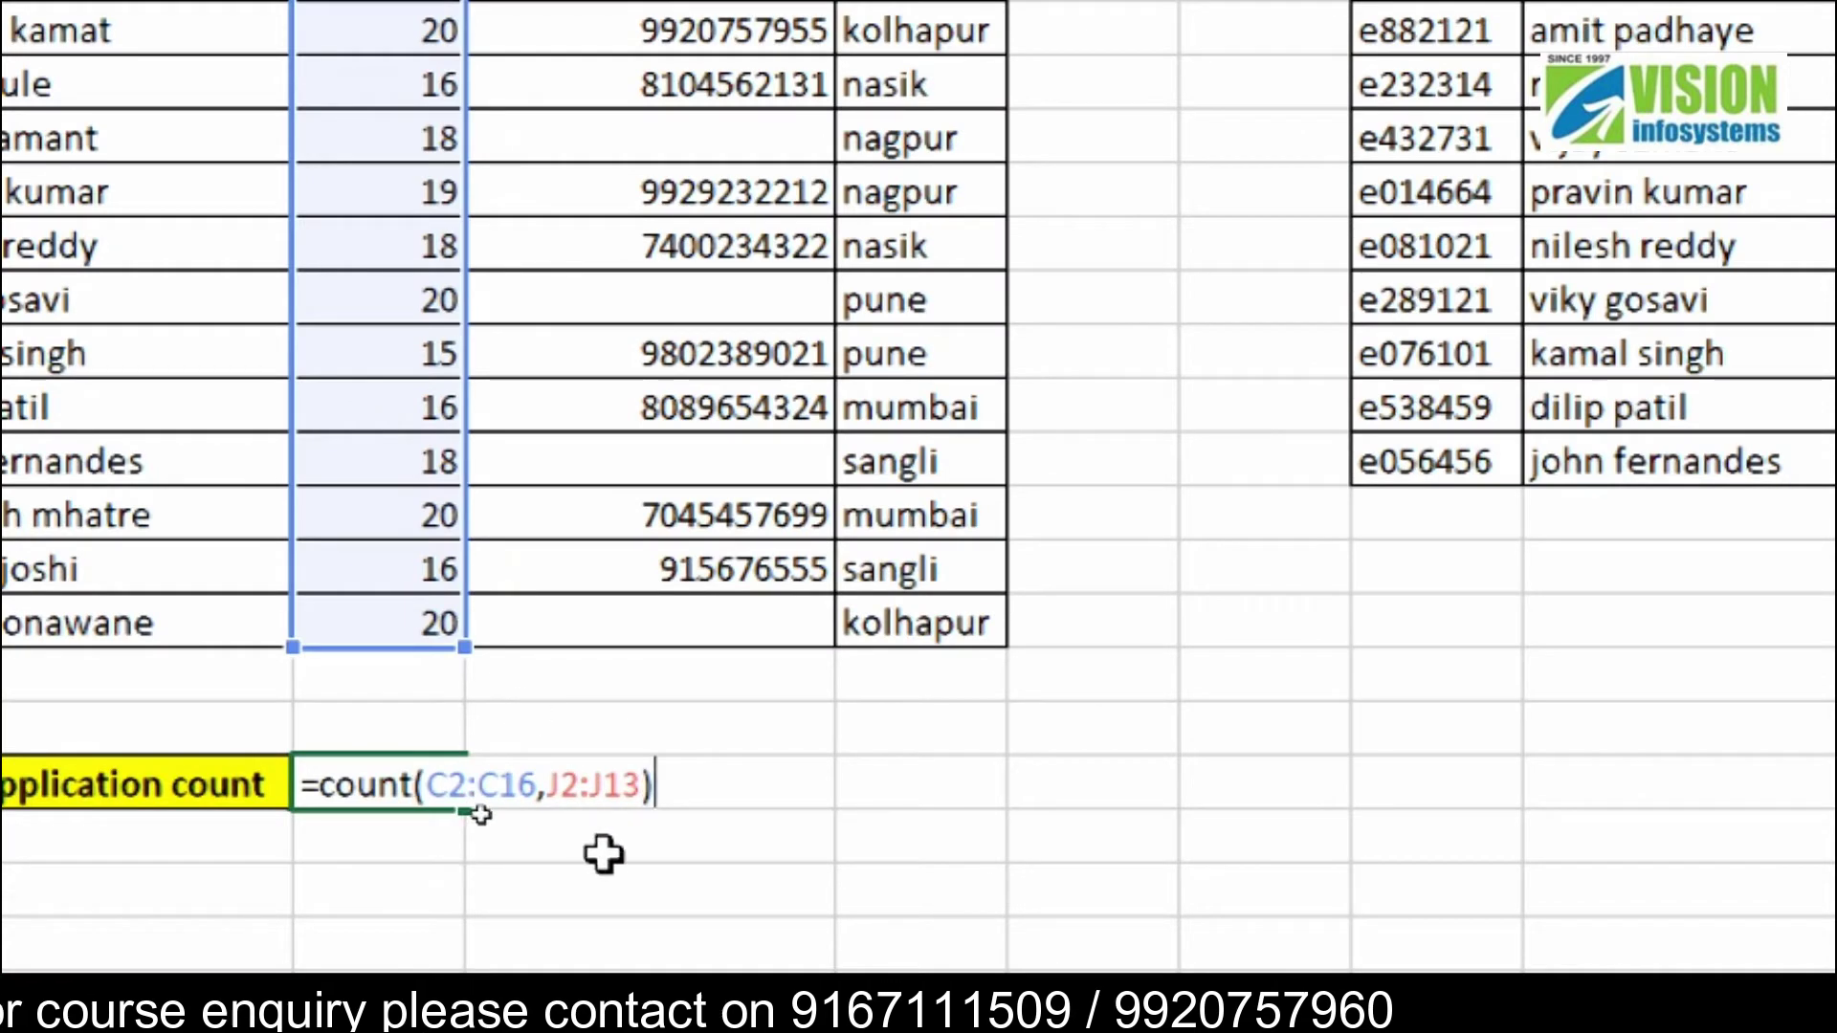
key(Return)
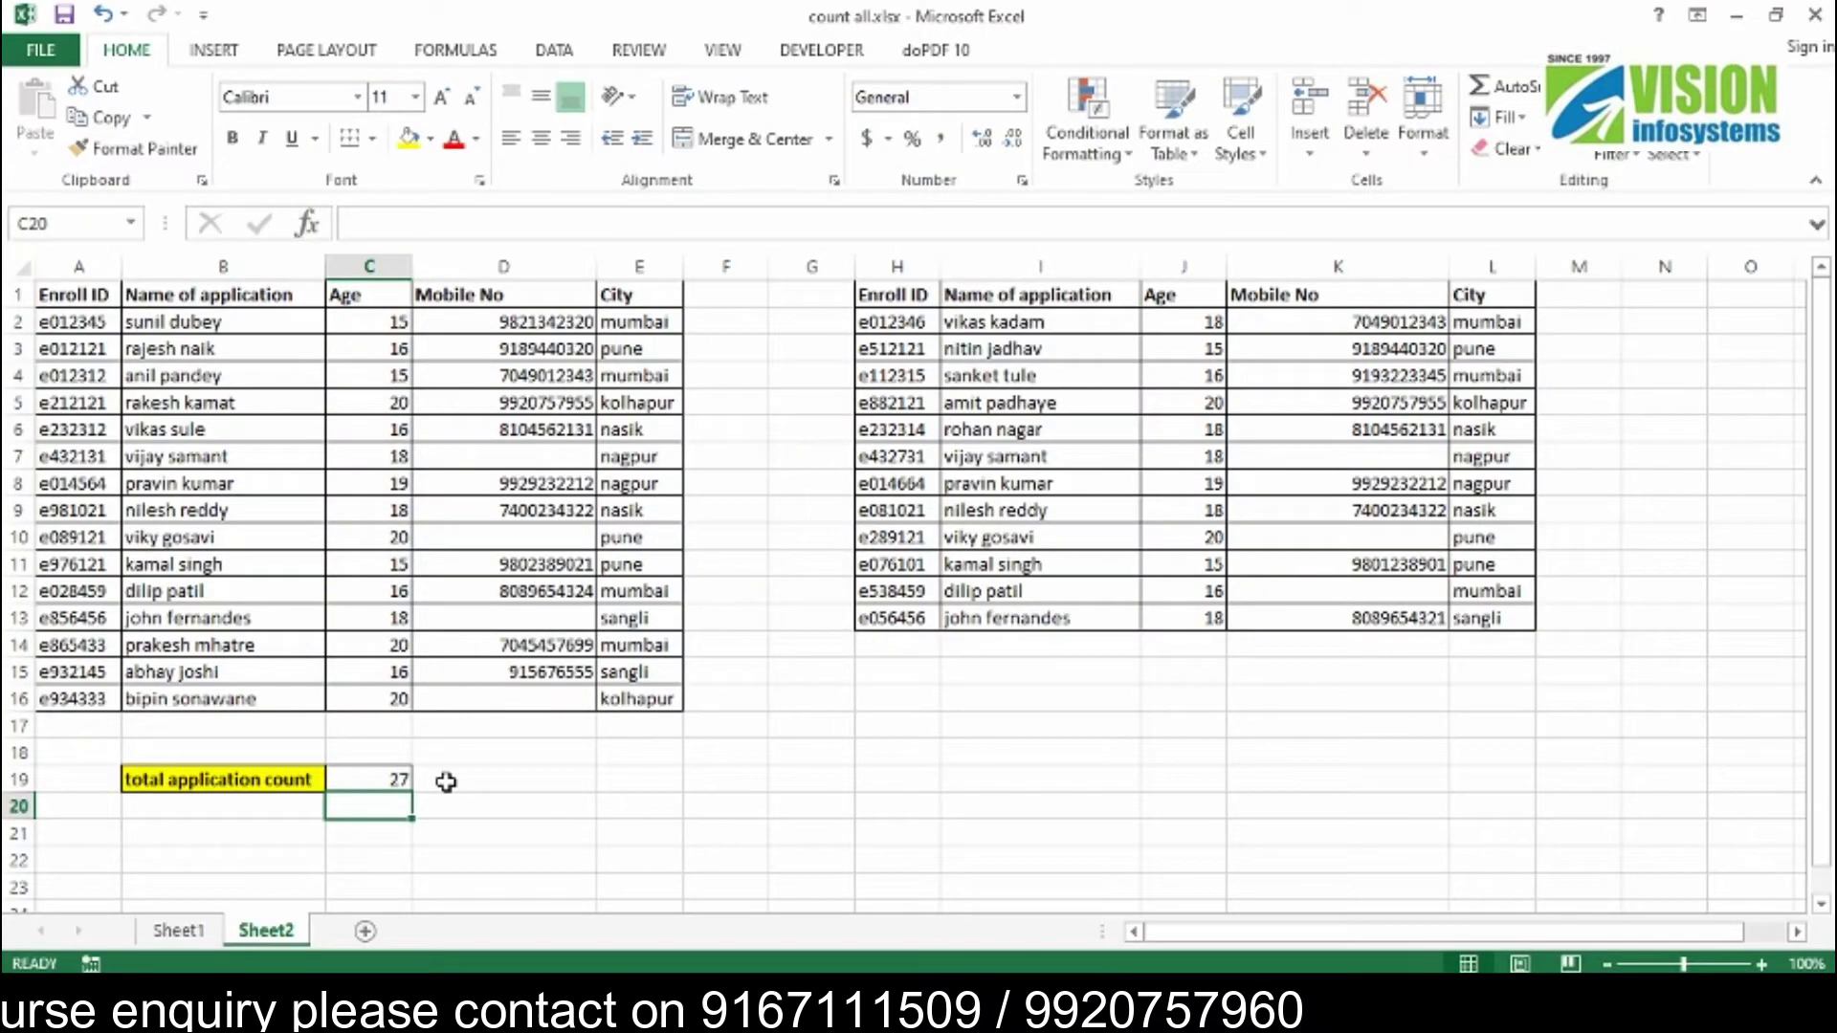
click(388, 778)
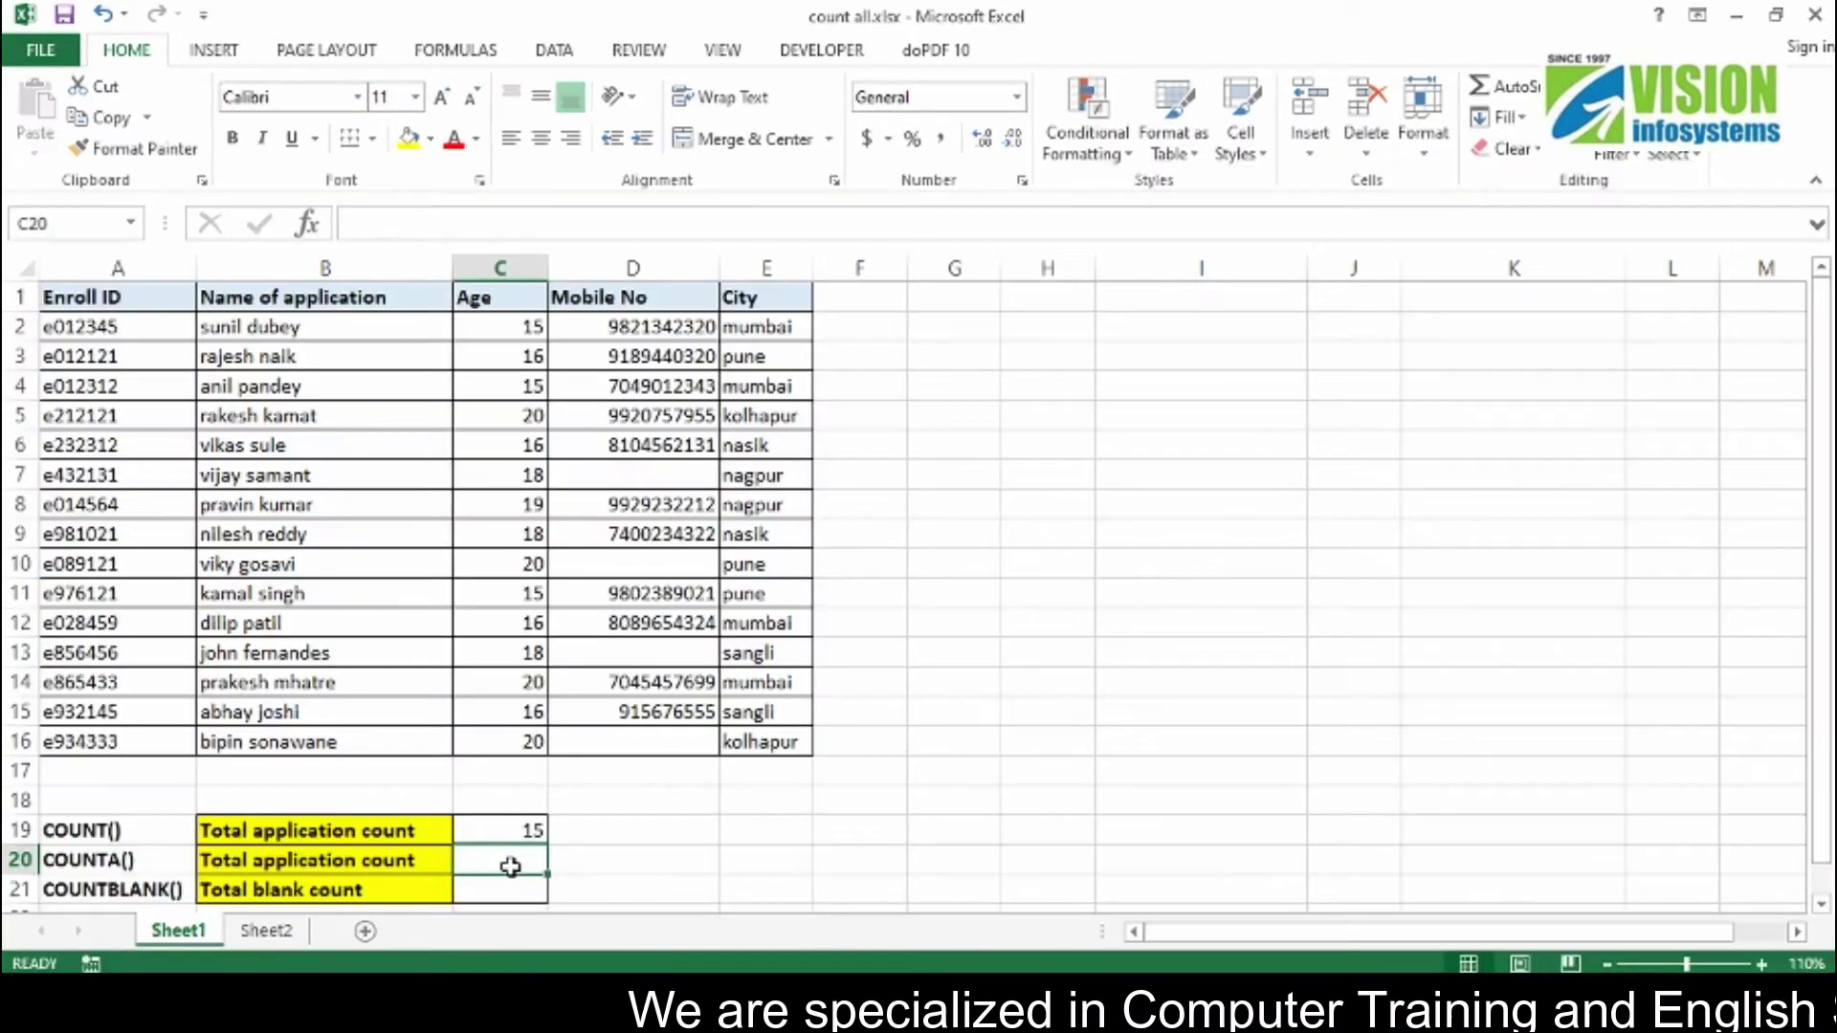
- On Sheet1, enter a COUNTA formula in C20 that counts the application names in B2:B16
text(=)
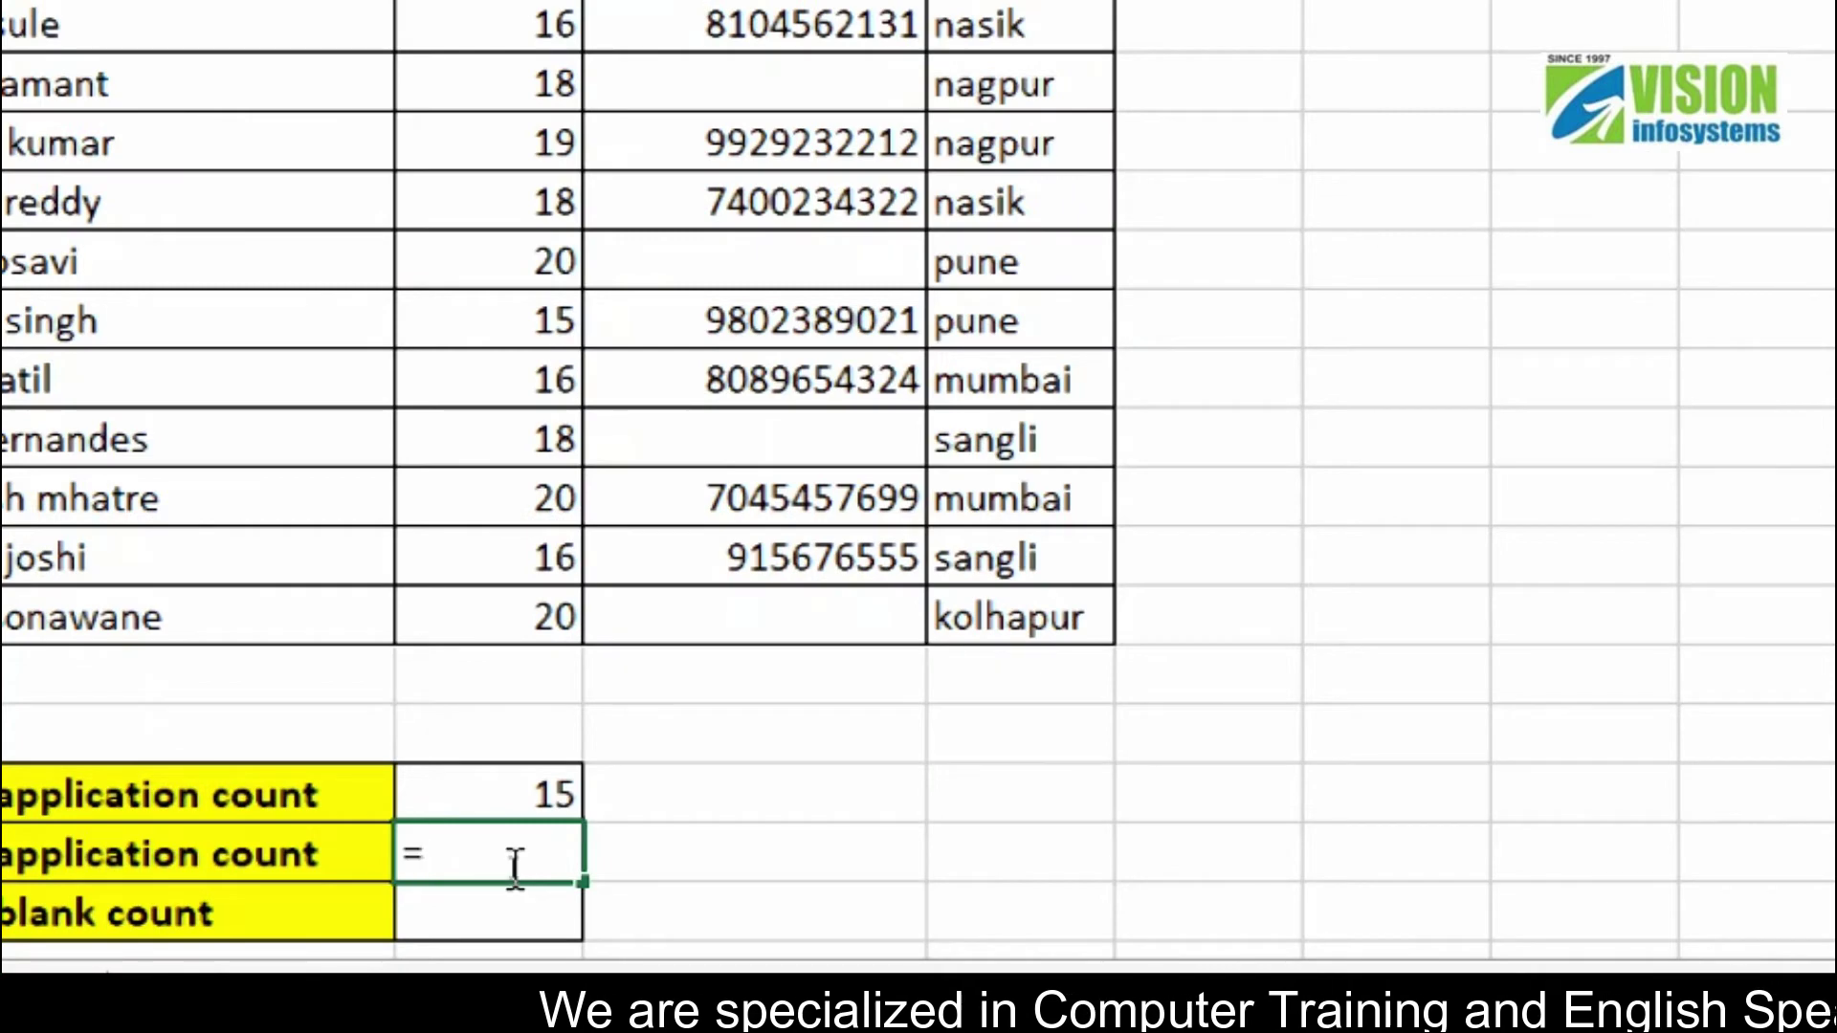
text(counta()
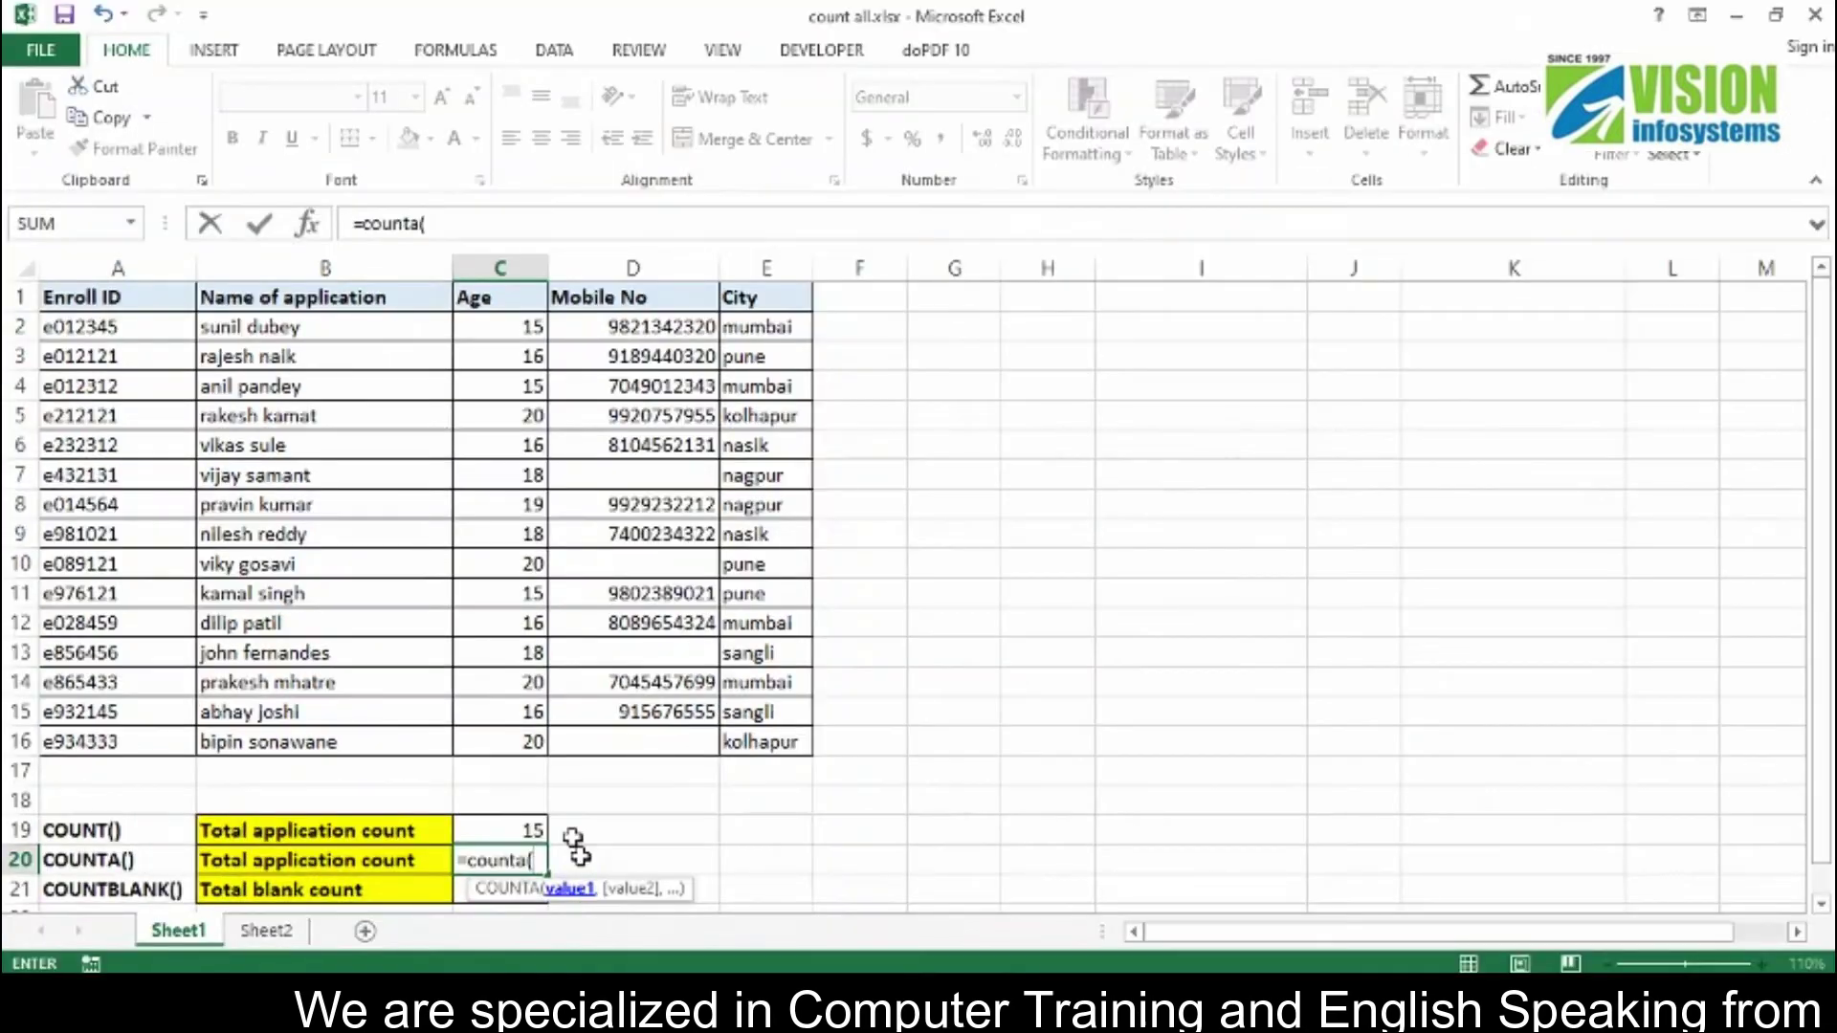
drag(394, 329, 391, 730)
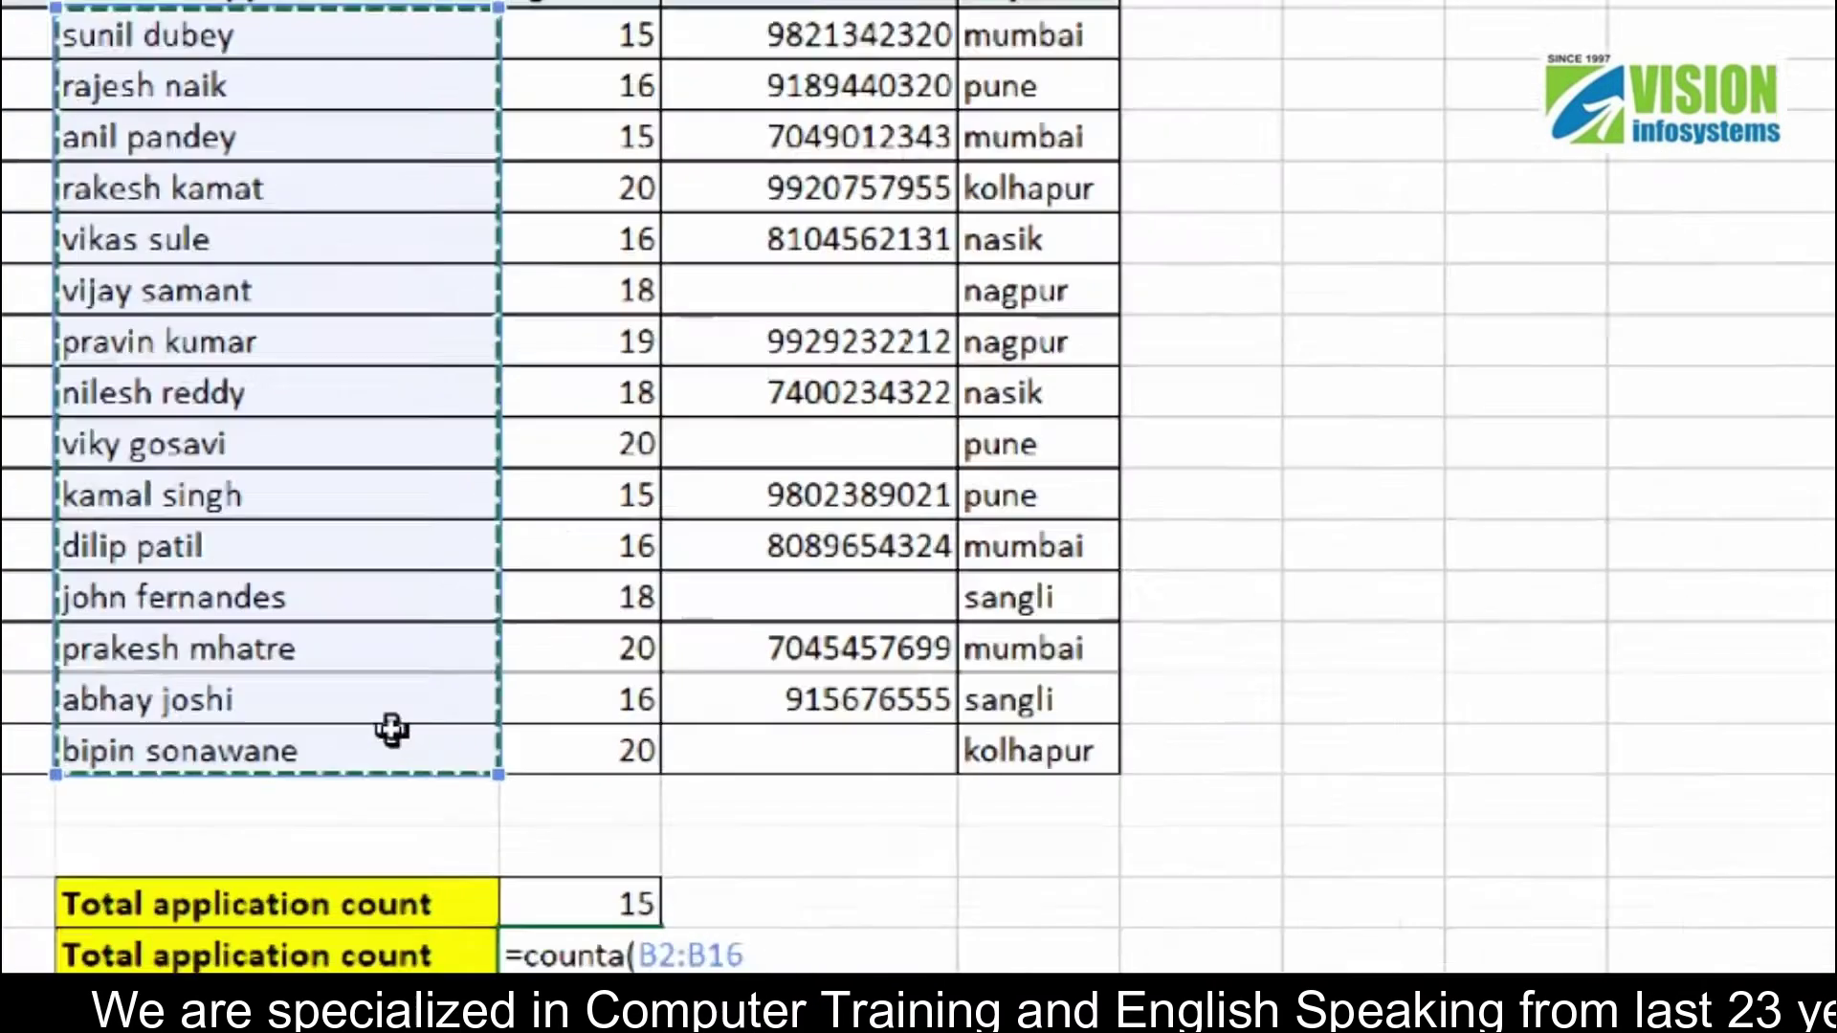
key(Return)
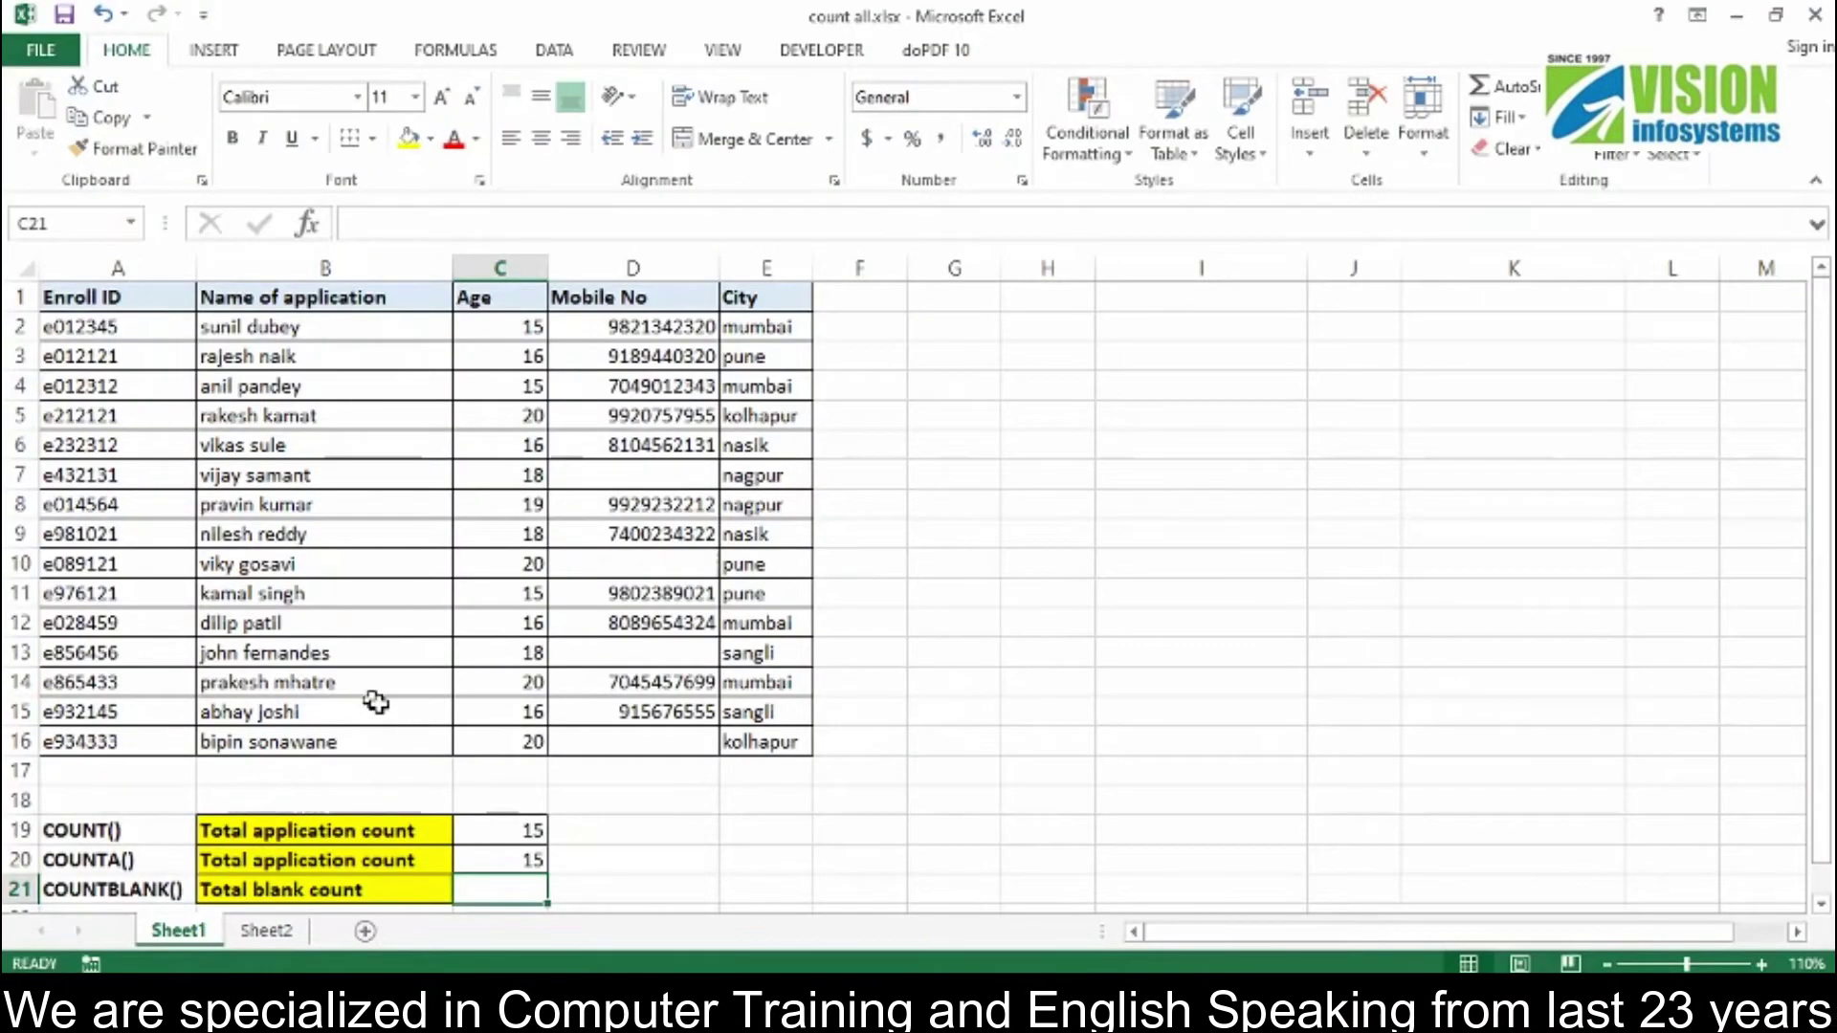
click(501, 868)
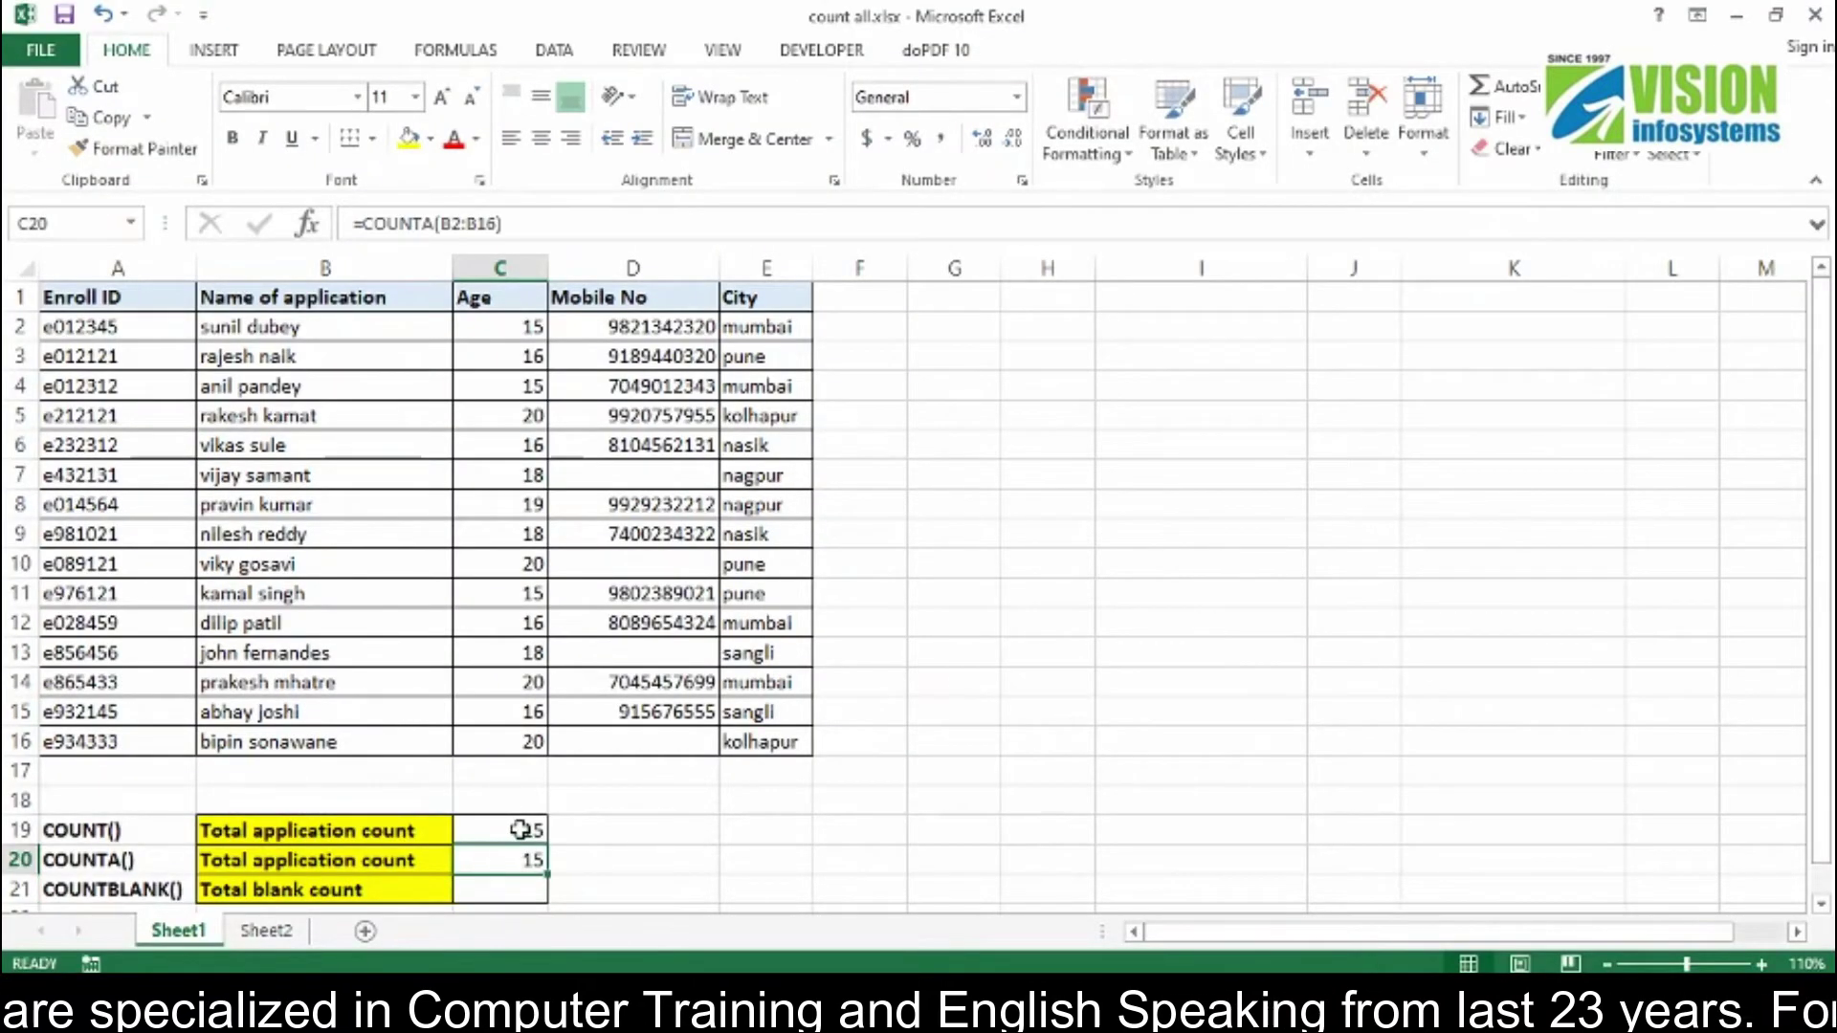
click(514, 829)
click(519, 854)
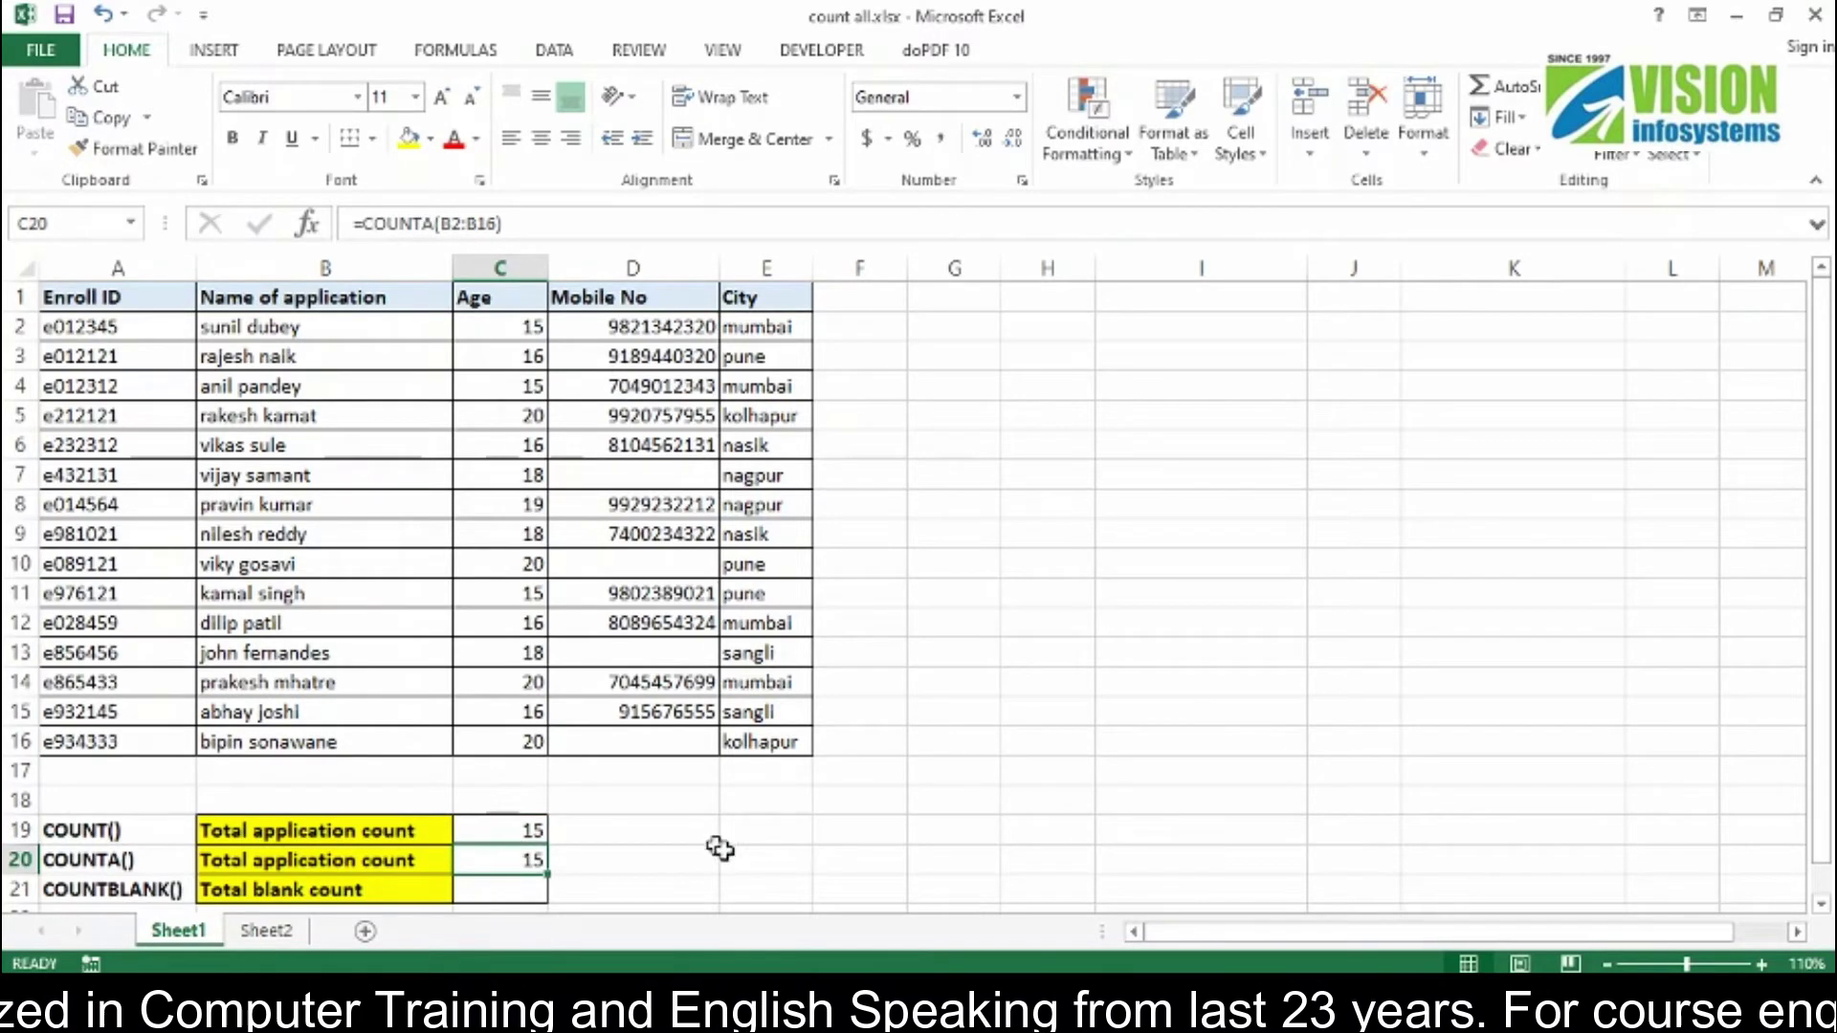
- Enter =COUNTBLANK(D2:D16) in C21 to count the empty Mobile No cells
key(Down)
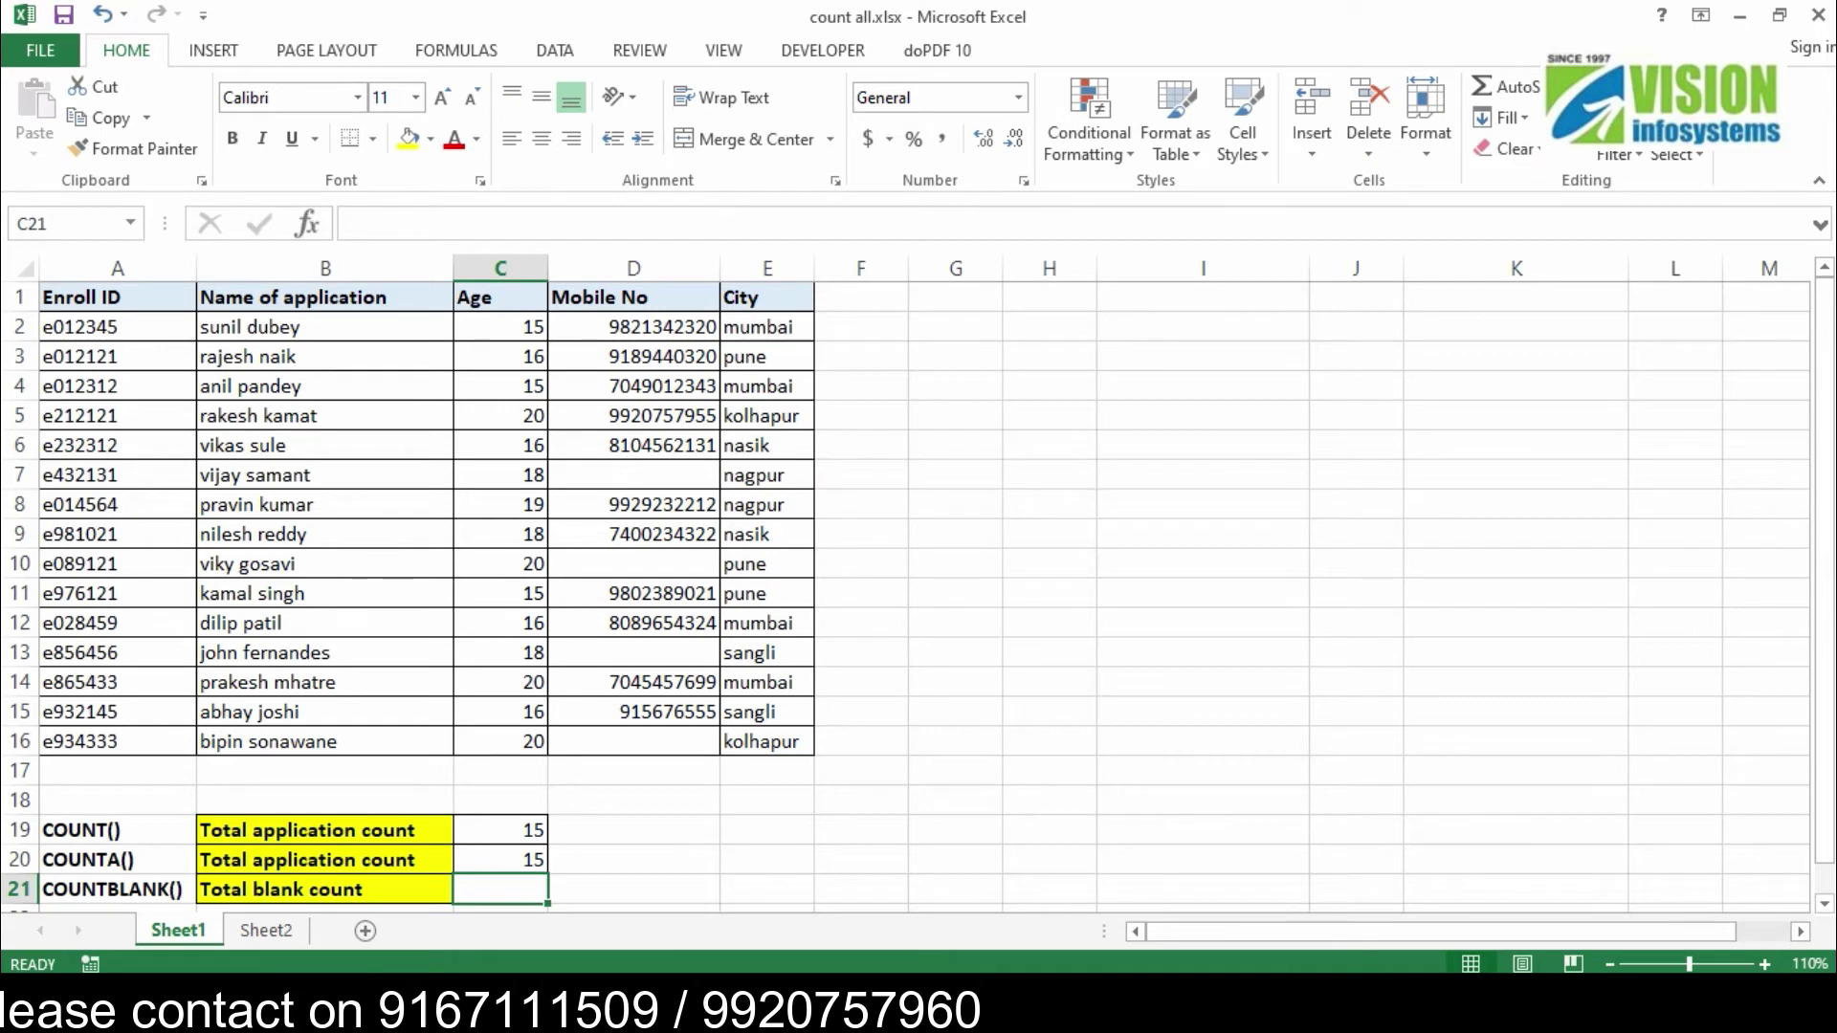
text(=c)
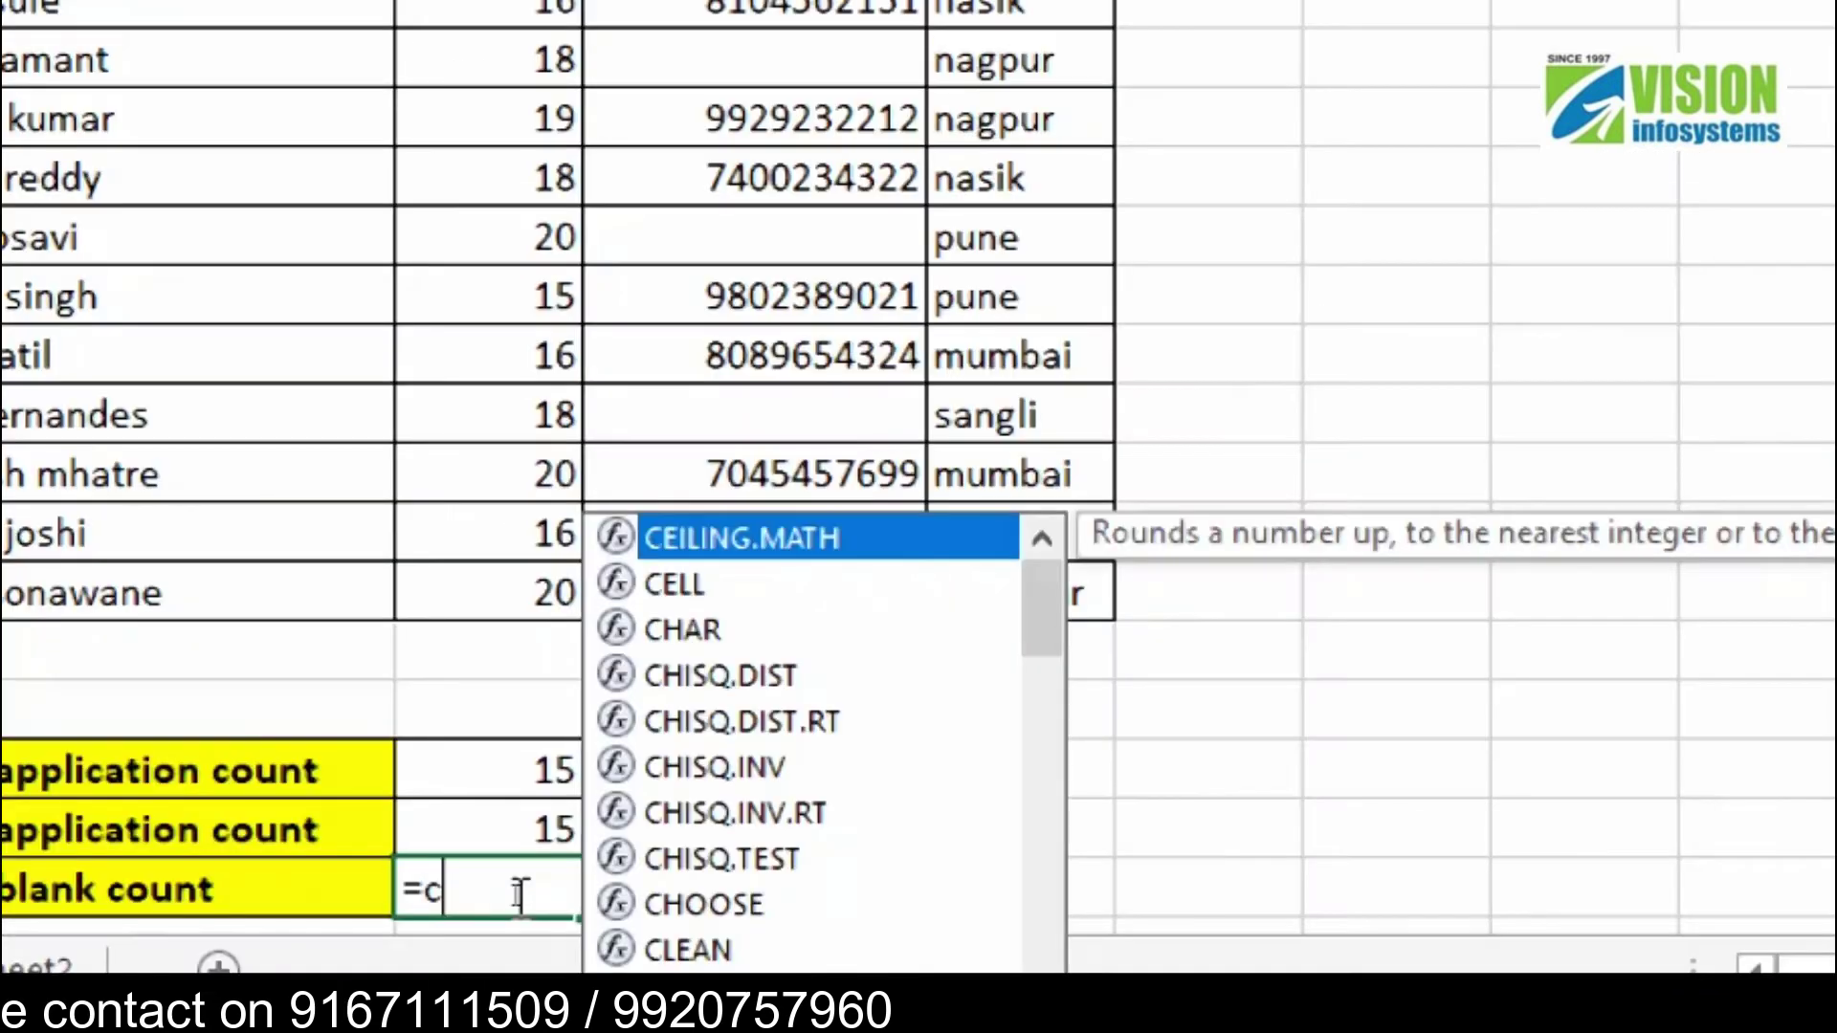
text(ountblank)
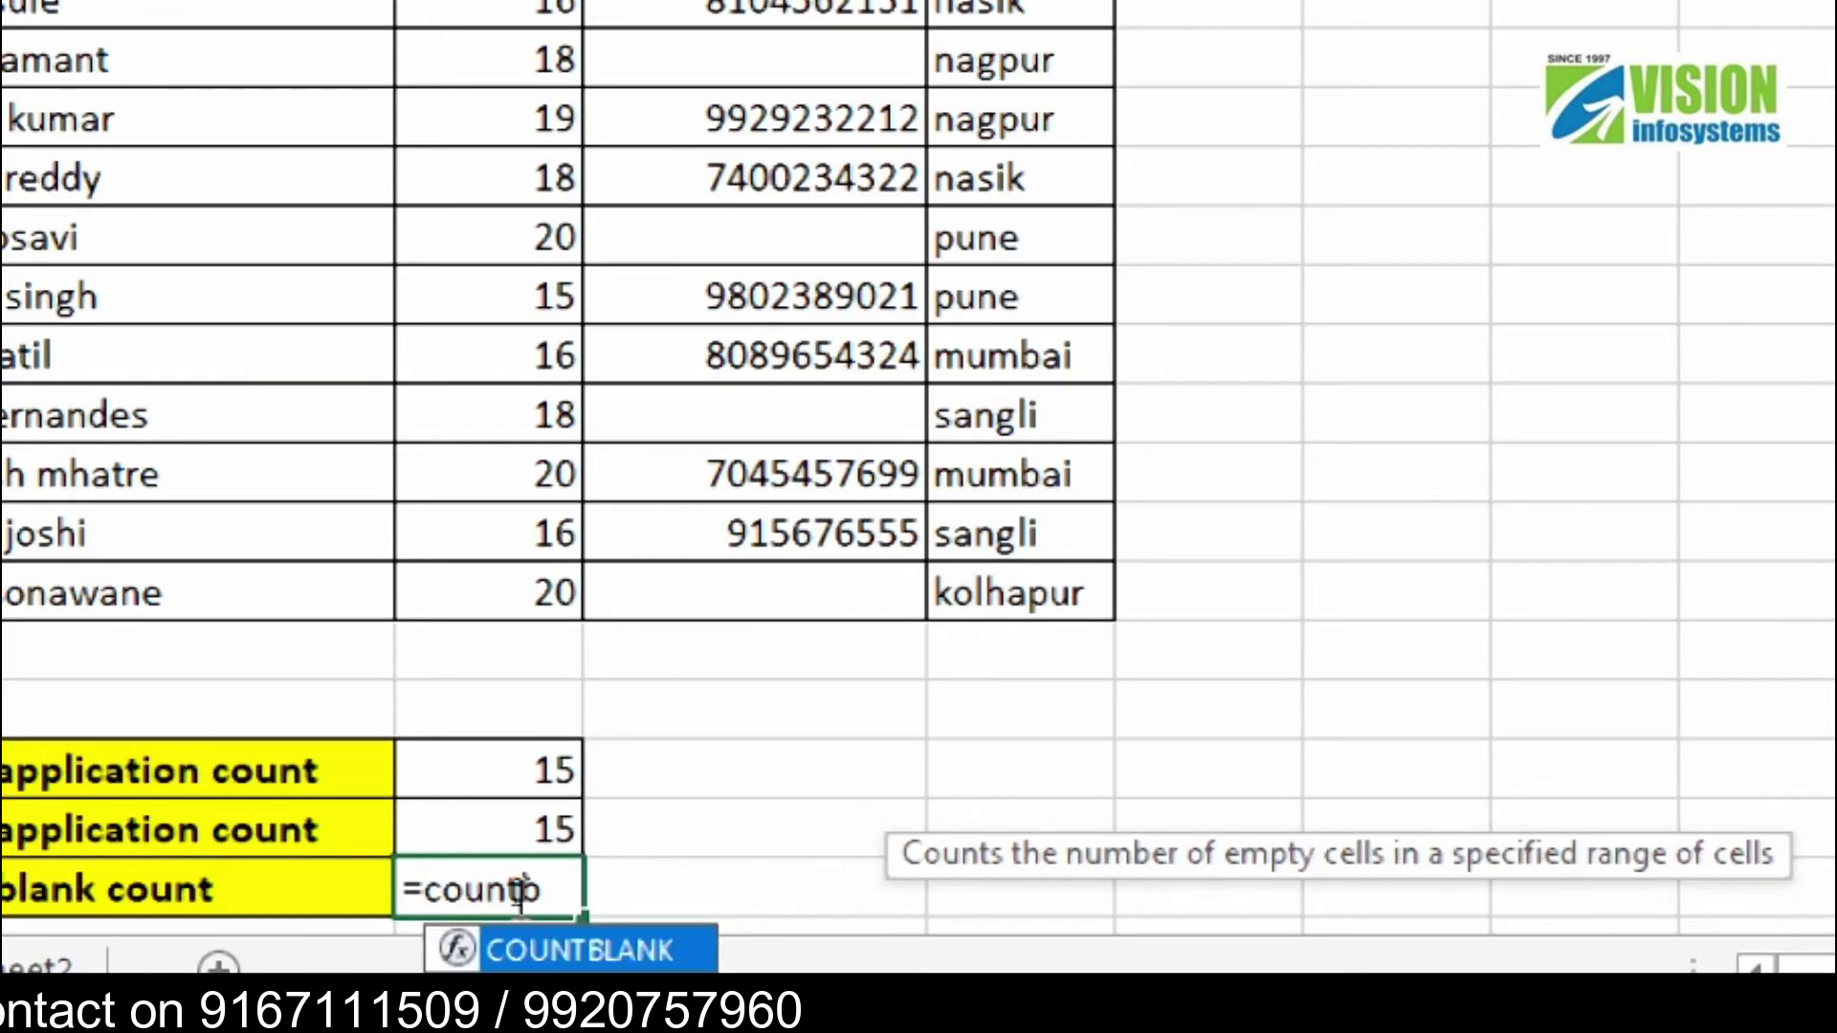
text(()
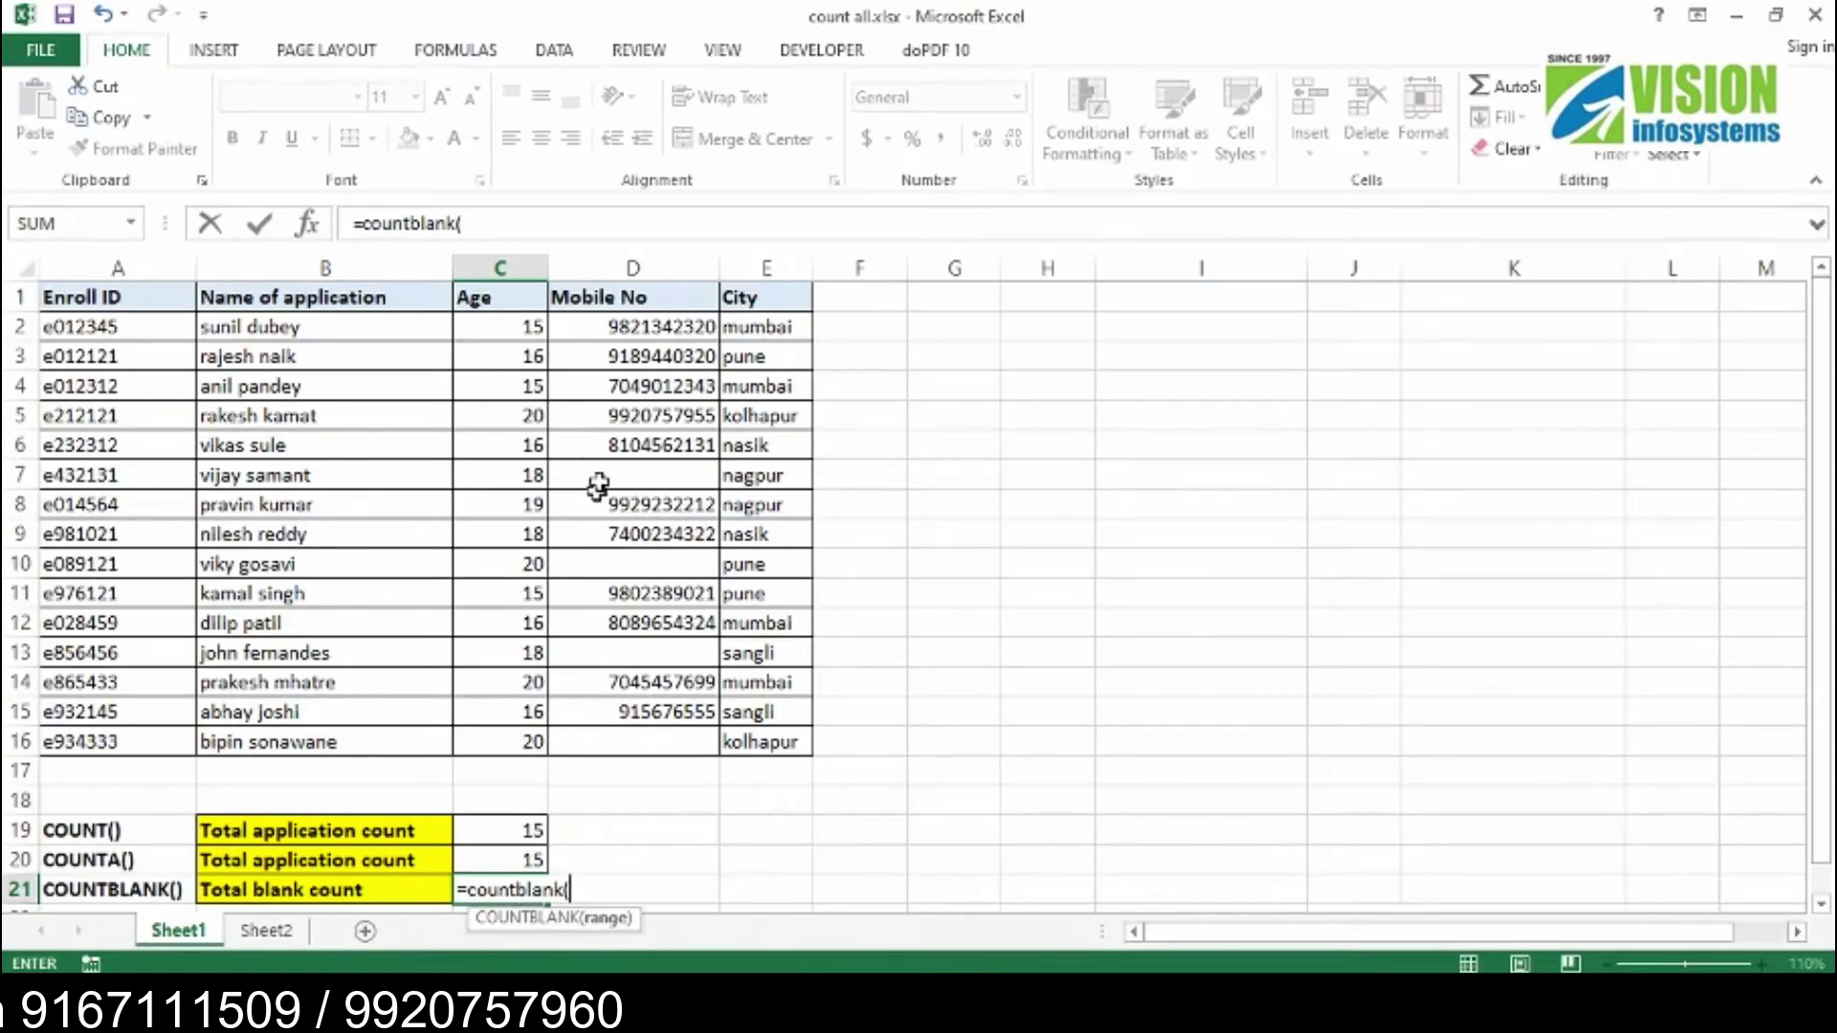
drag(626, 325, 632, 731)
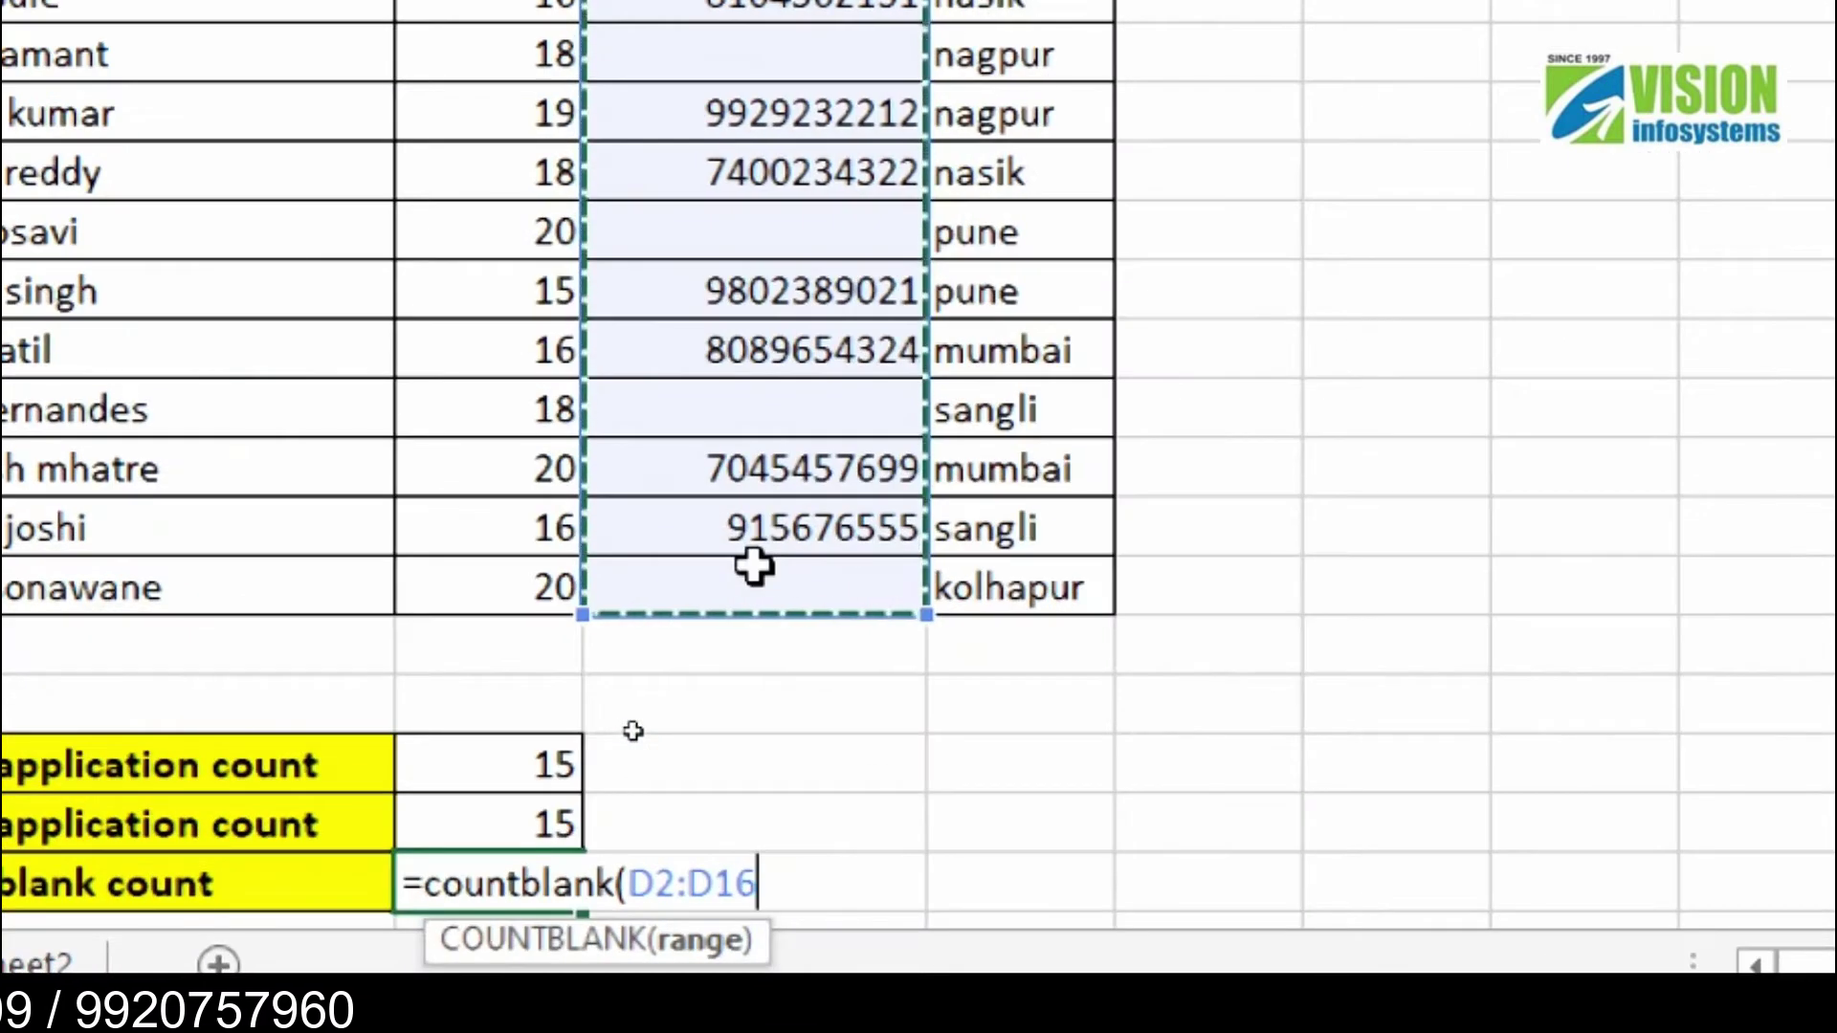
text())
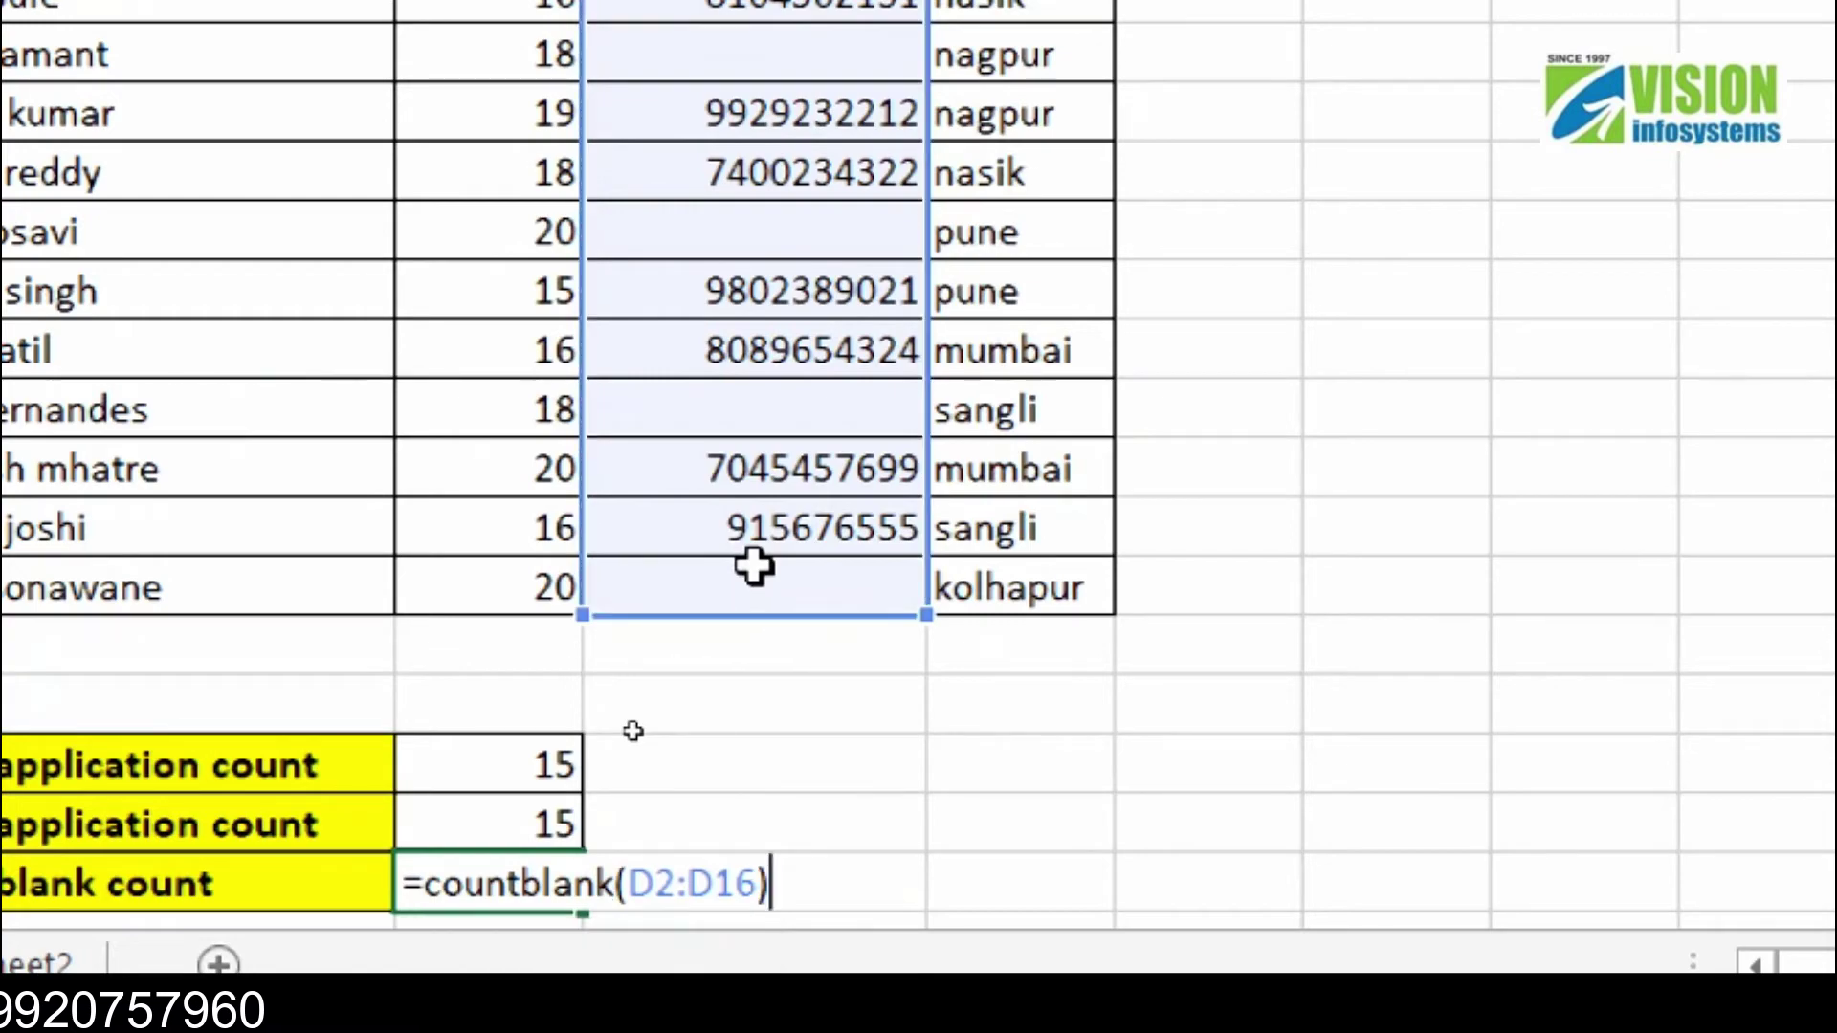
key(Return)
- Check the total blank count in C21 against the empty cells in the Mobile No column
click(632, 839)
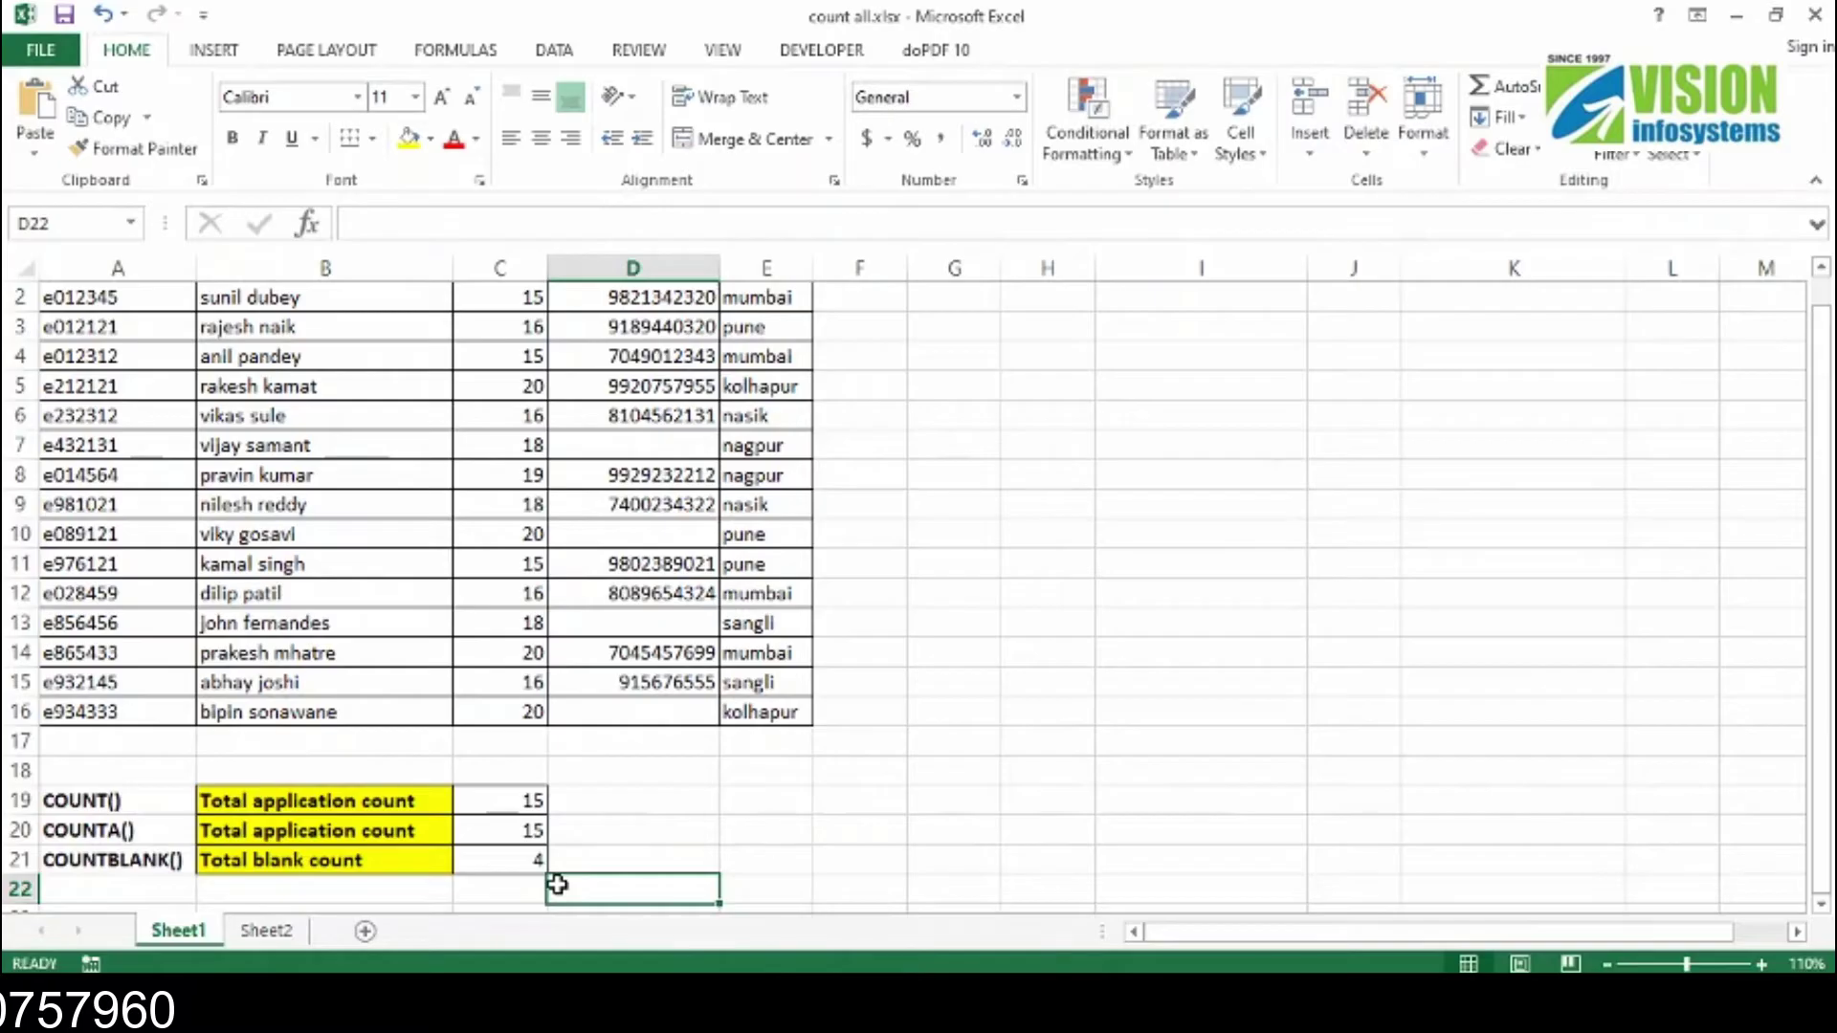
click(525, 861)
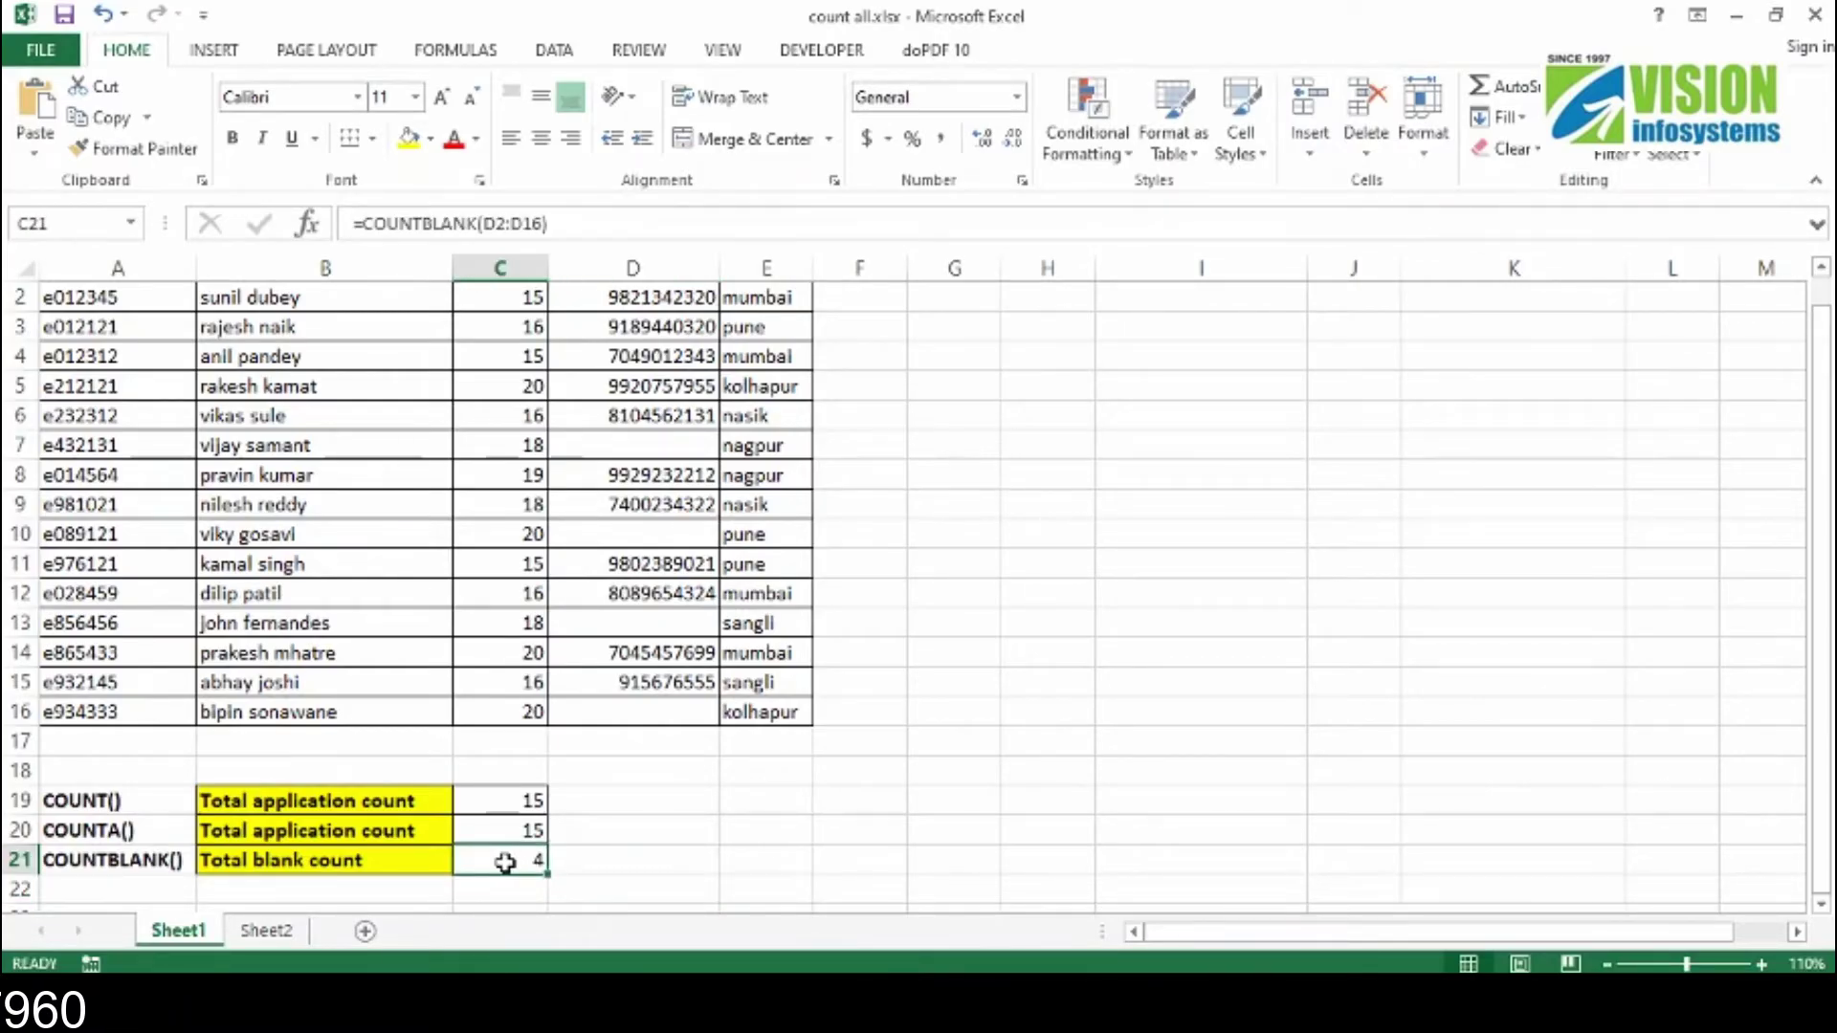
click(623, 712)
click(650, 617)
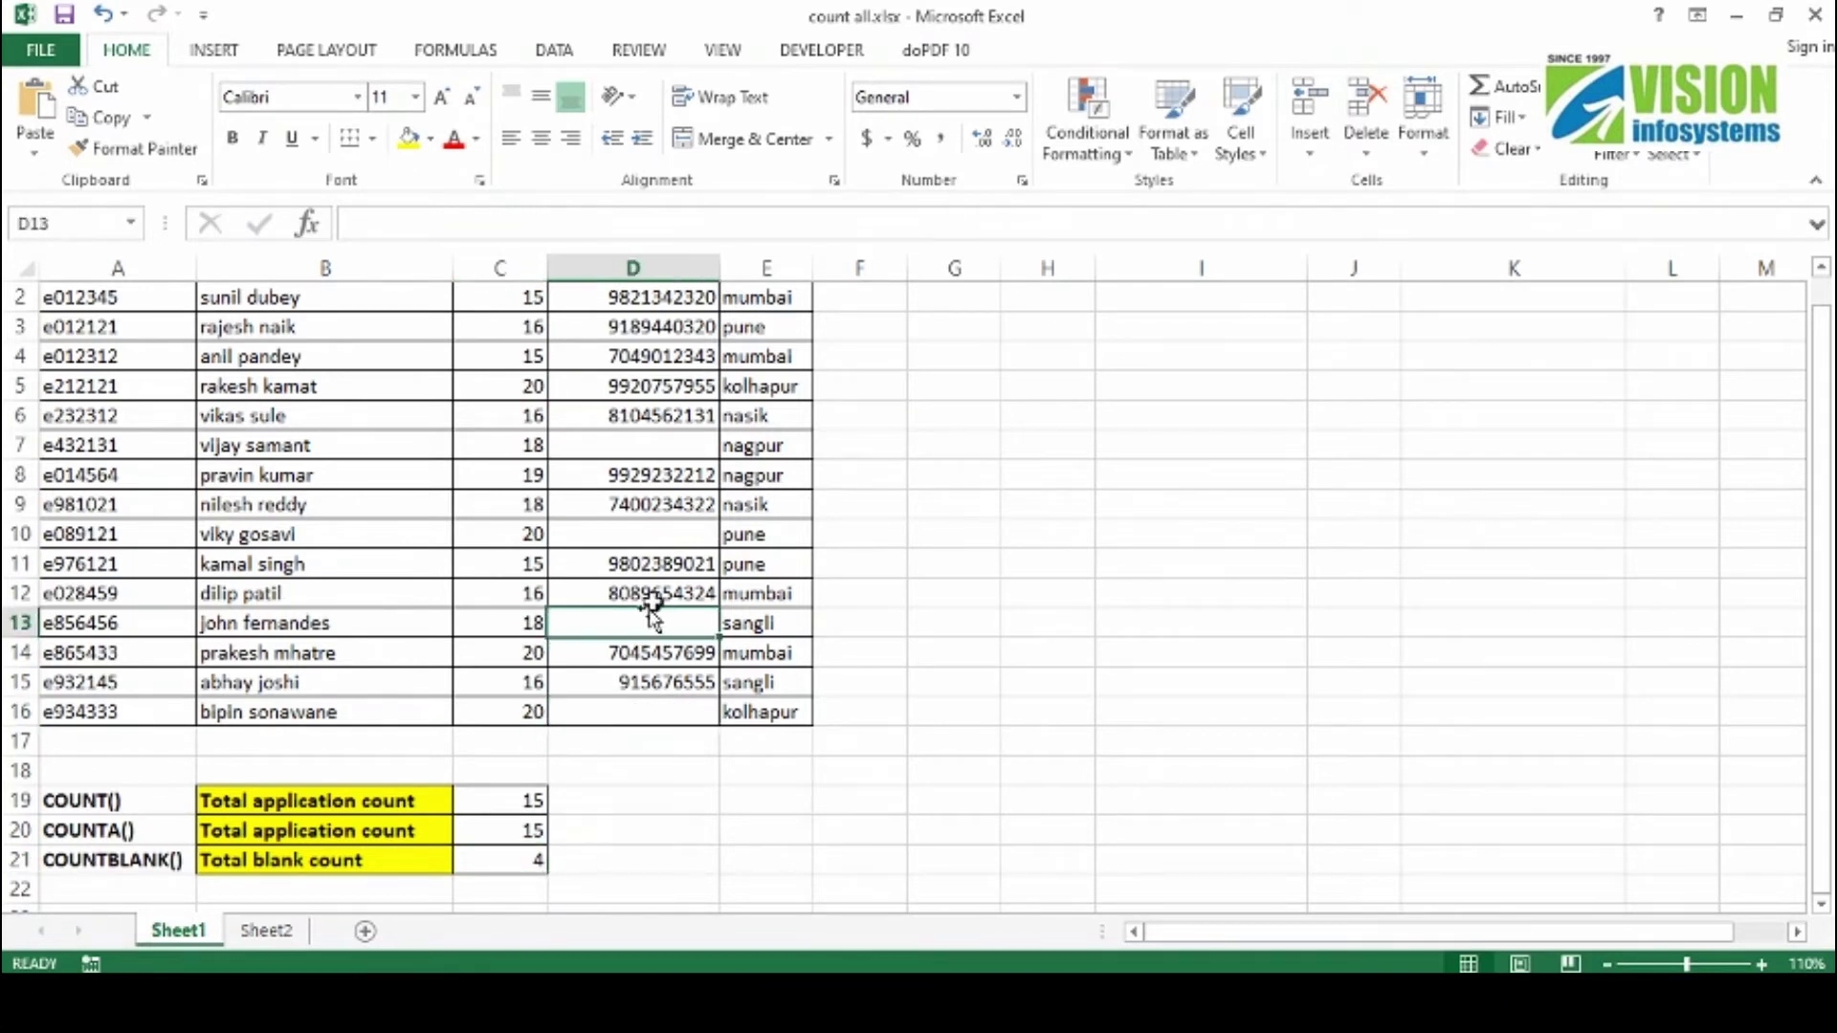
click(664, 536)
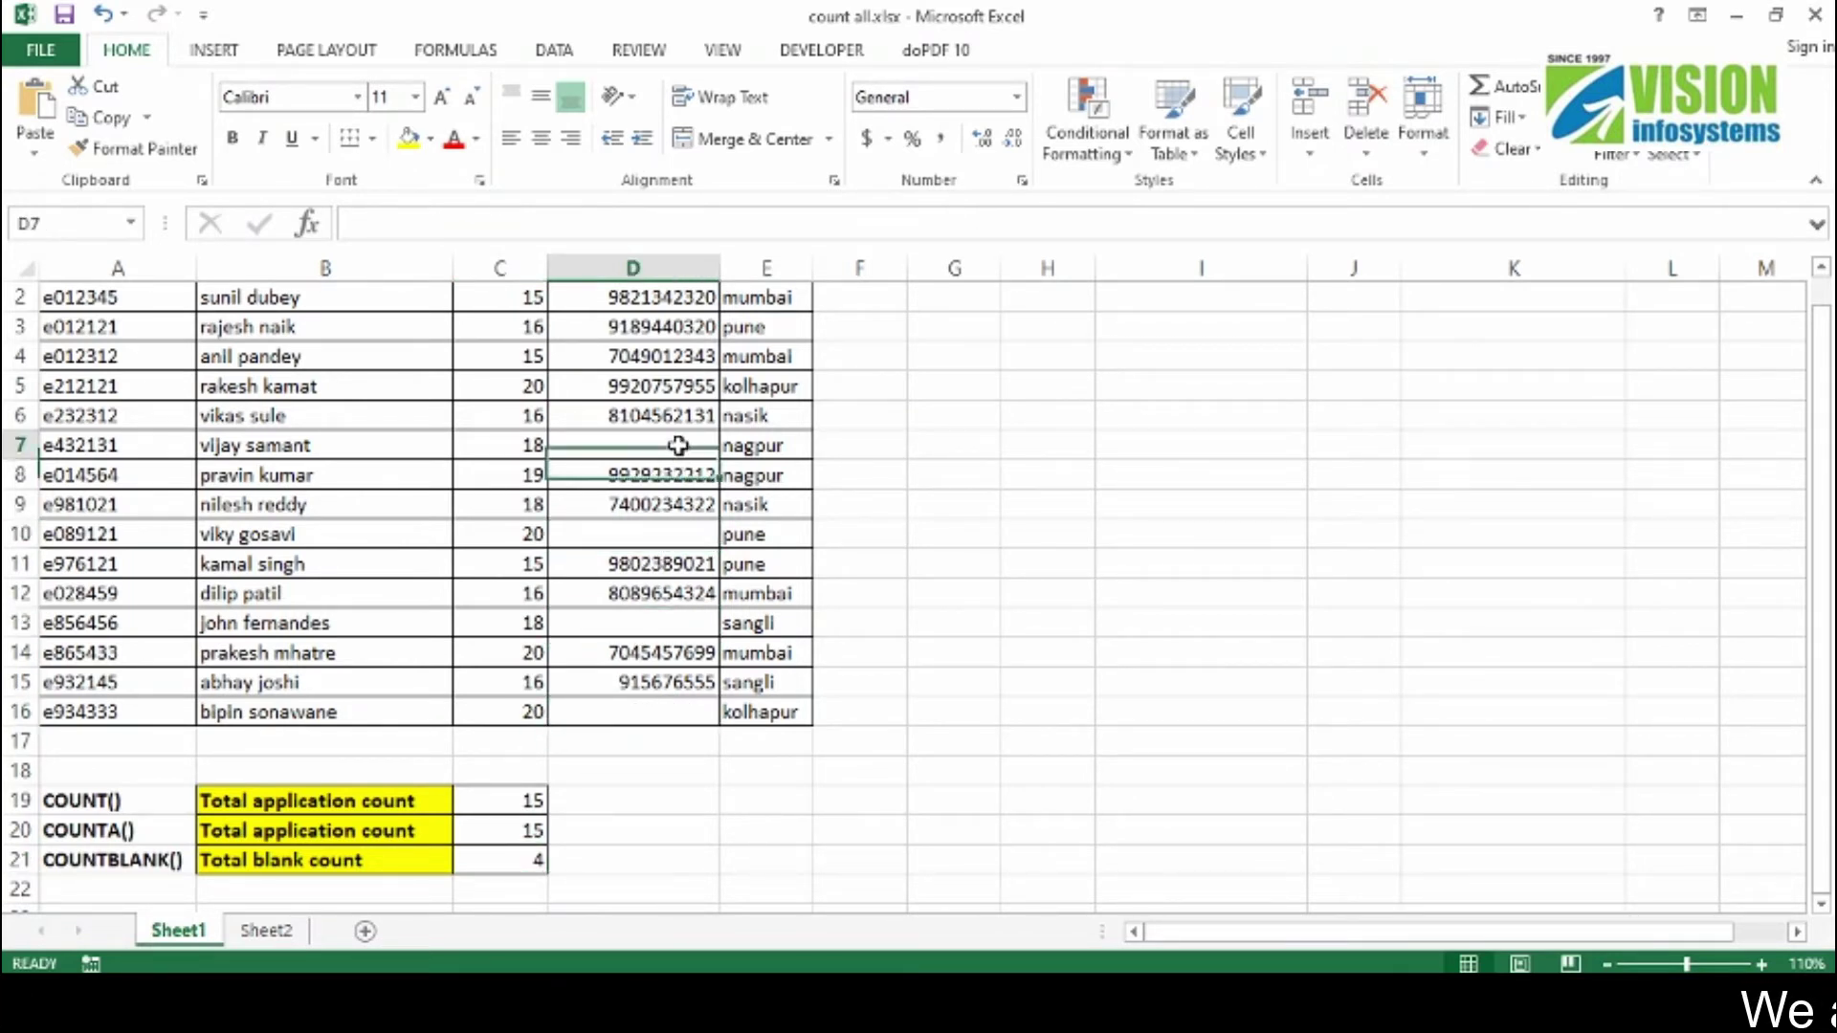
click(509, 867)
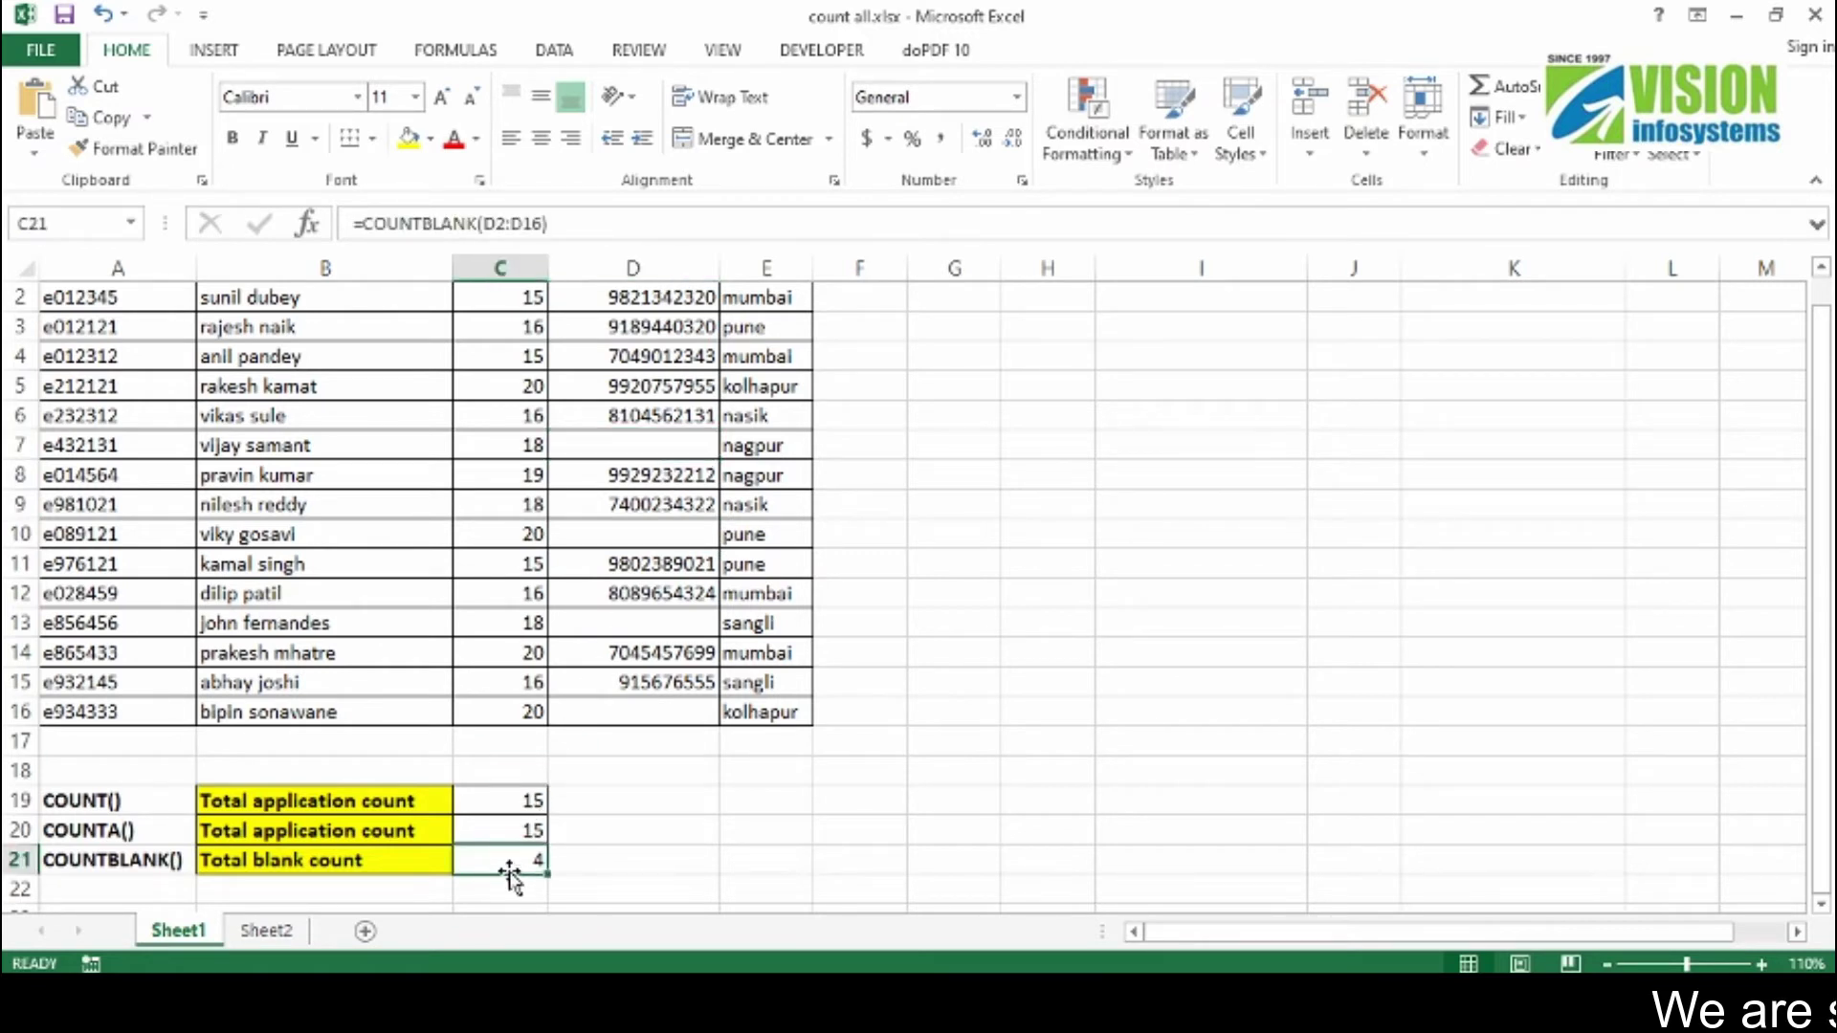